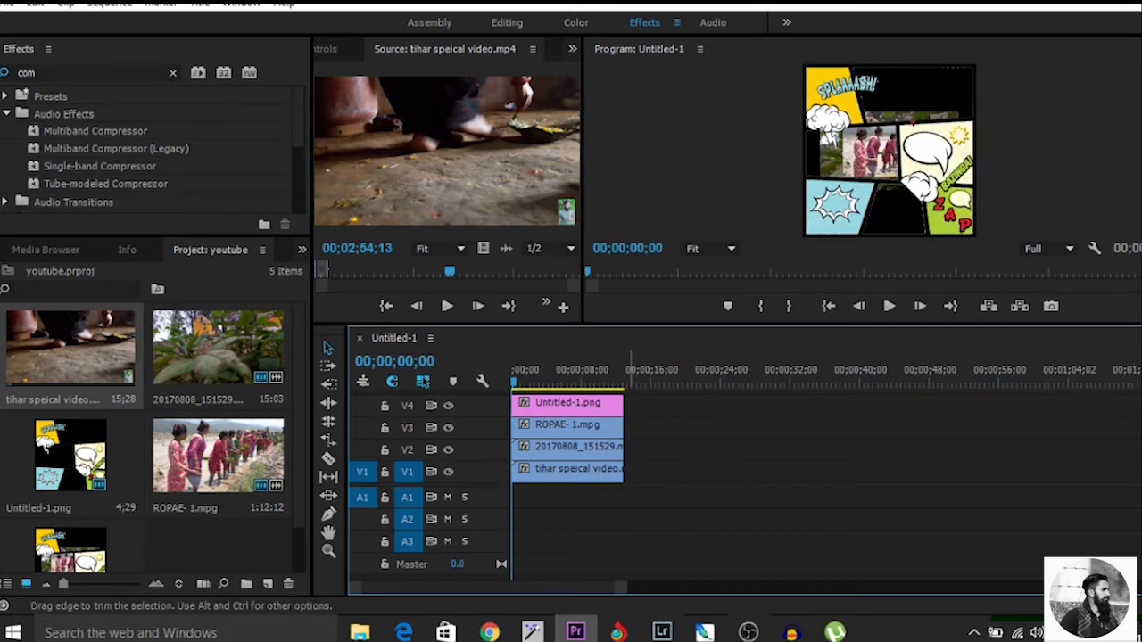
Extend the Untitled-1.png clip on V4 to about 26 seconds and hide video tracks V1, V2 and V3
drag(623, 402, 741, 406)
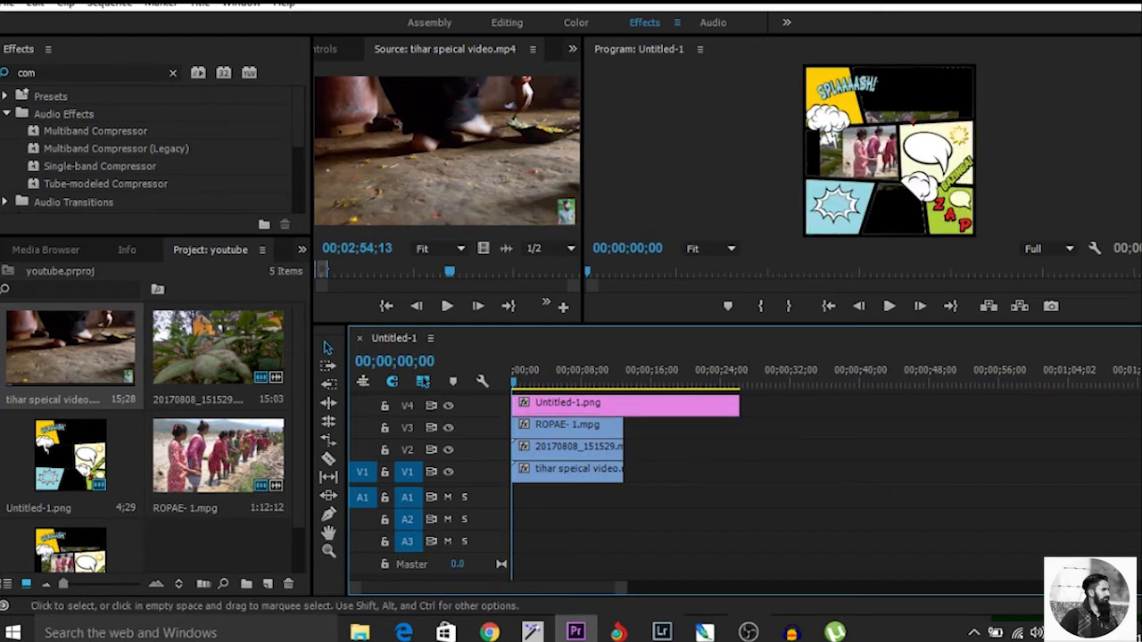
click(448, 471)
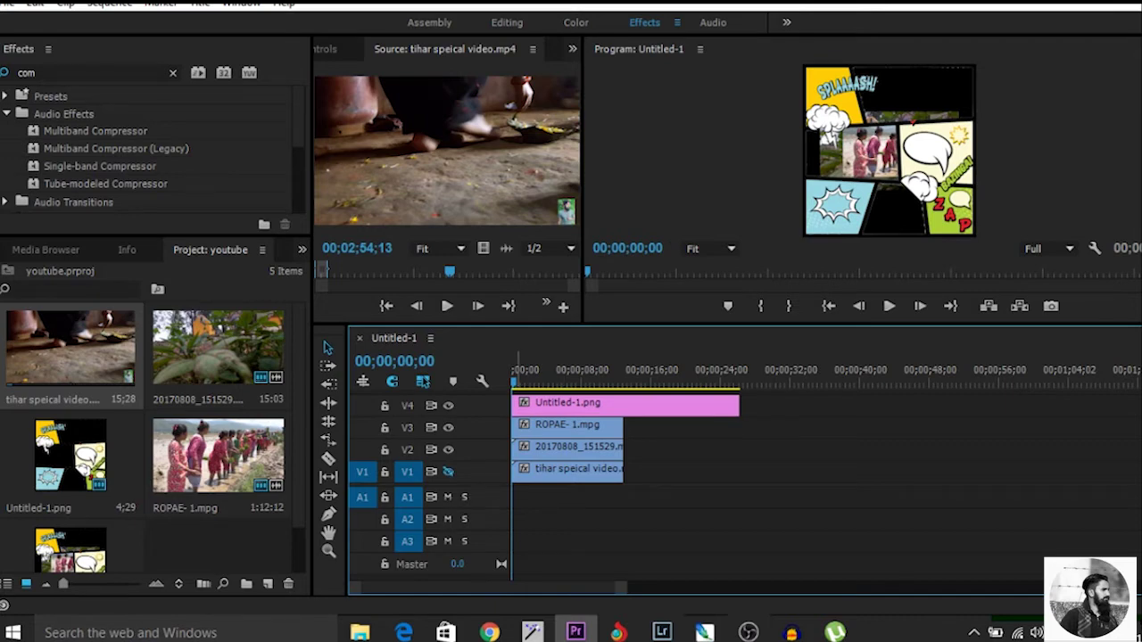
click(448, 450)
click(448, 428)
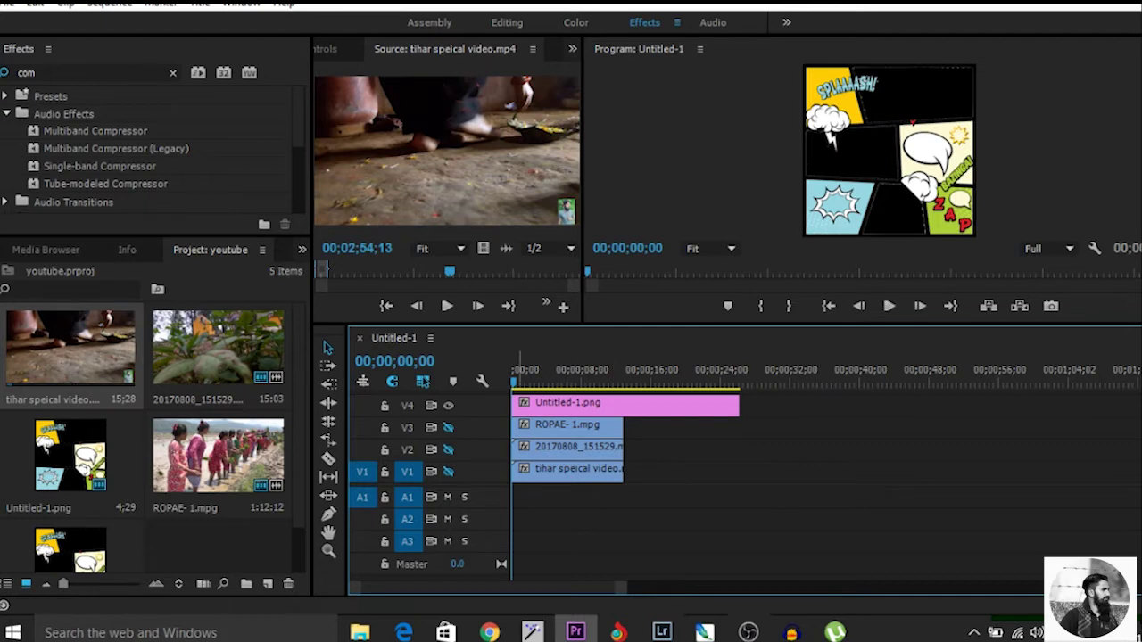
Show track V3 and fit the ROPAE- 1.mpg clip into the comic page's upper panel with position 1585, 468 and scale 135
click(448, 427)
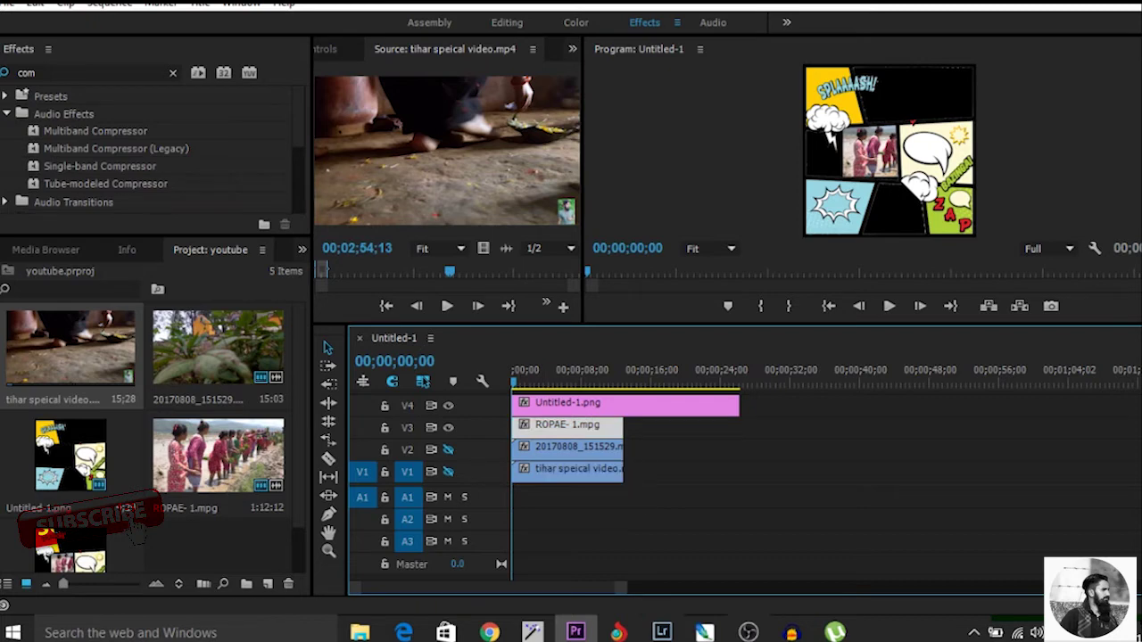
click(327, 49)
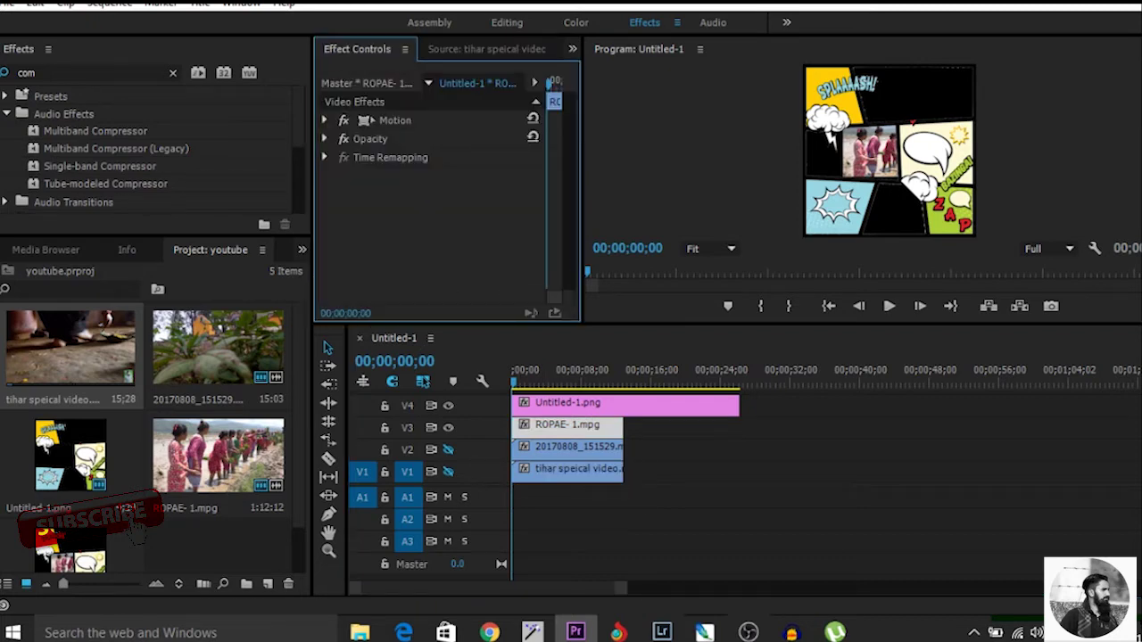
click(324, 120)
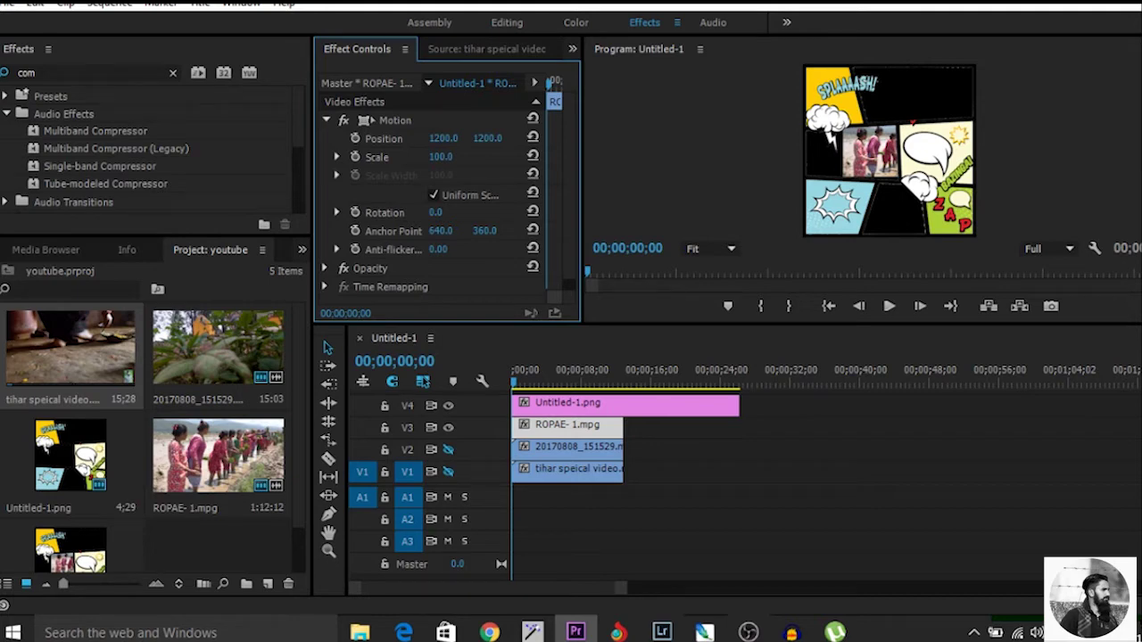
drag(487, 139, 94, 138)
drag(432, 139, 372, 138)
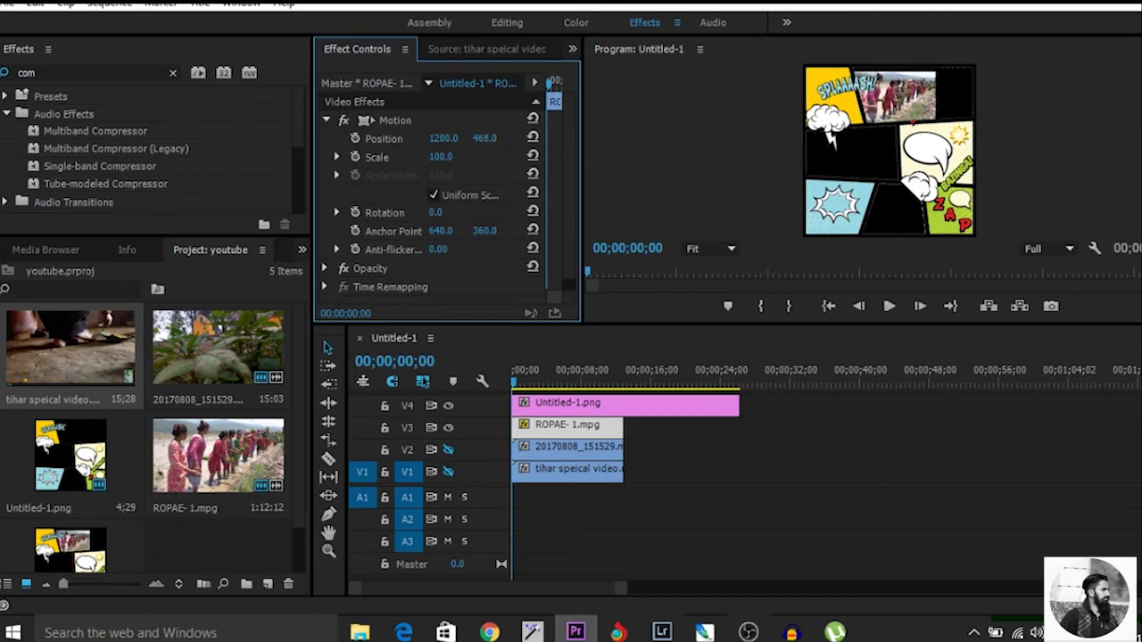
drag(443, 138, 472, 157)
Show V2 instead of V3 and fit the 20170808_151529 clip into the middle-left panel with position 707, 1243 and scale 69
click(448, 428)
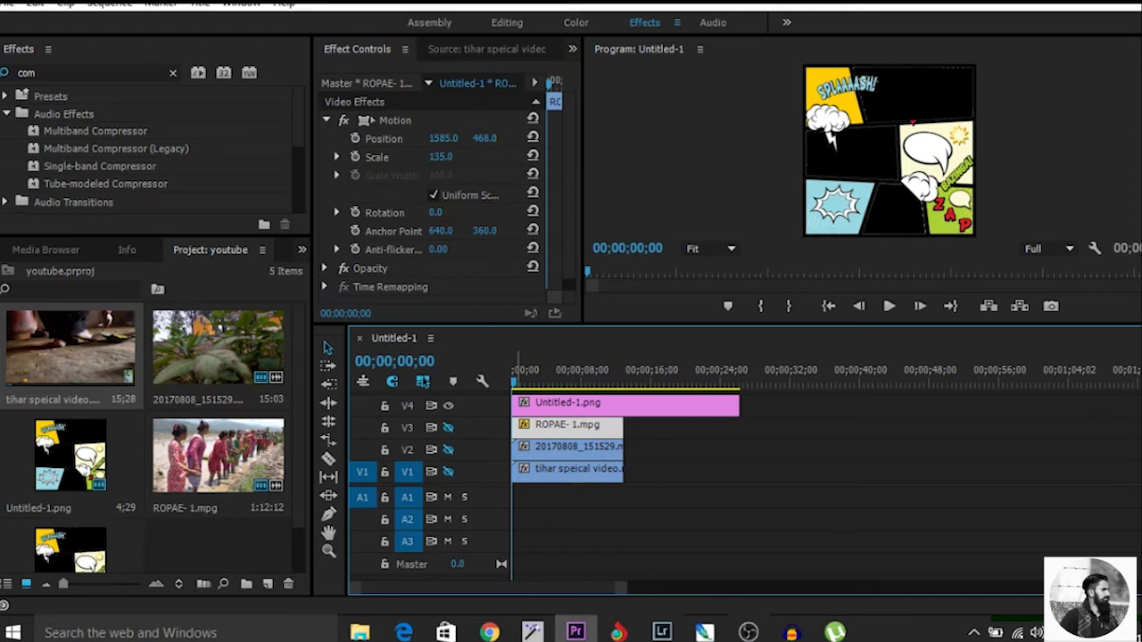
click(448, 450)
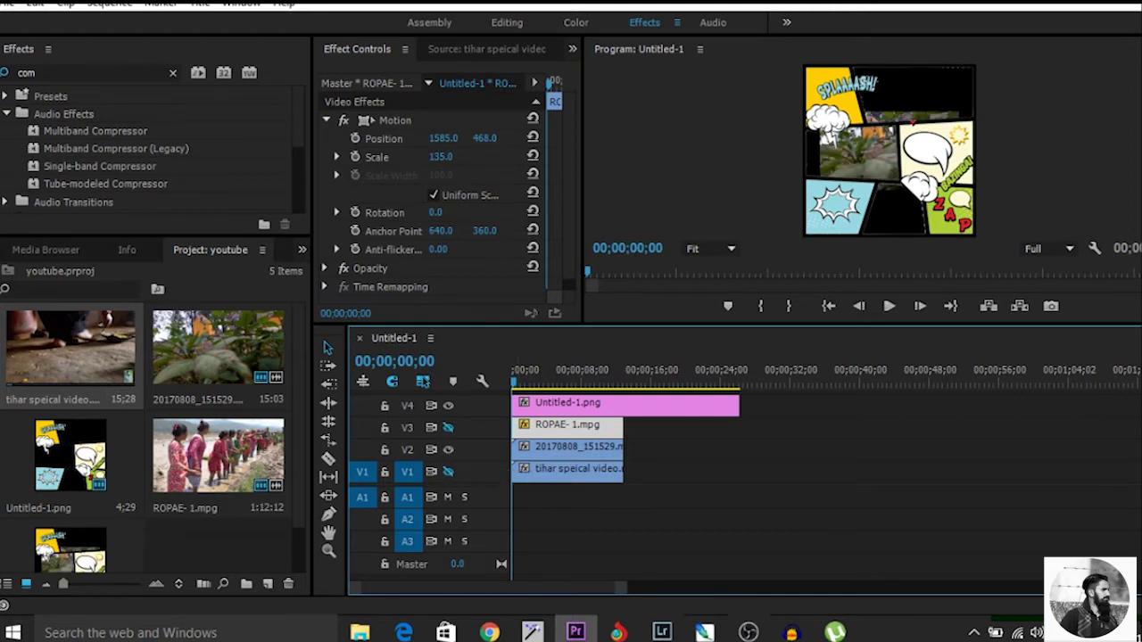
click(542, 448)
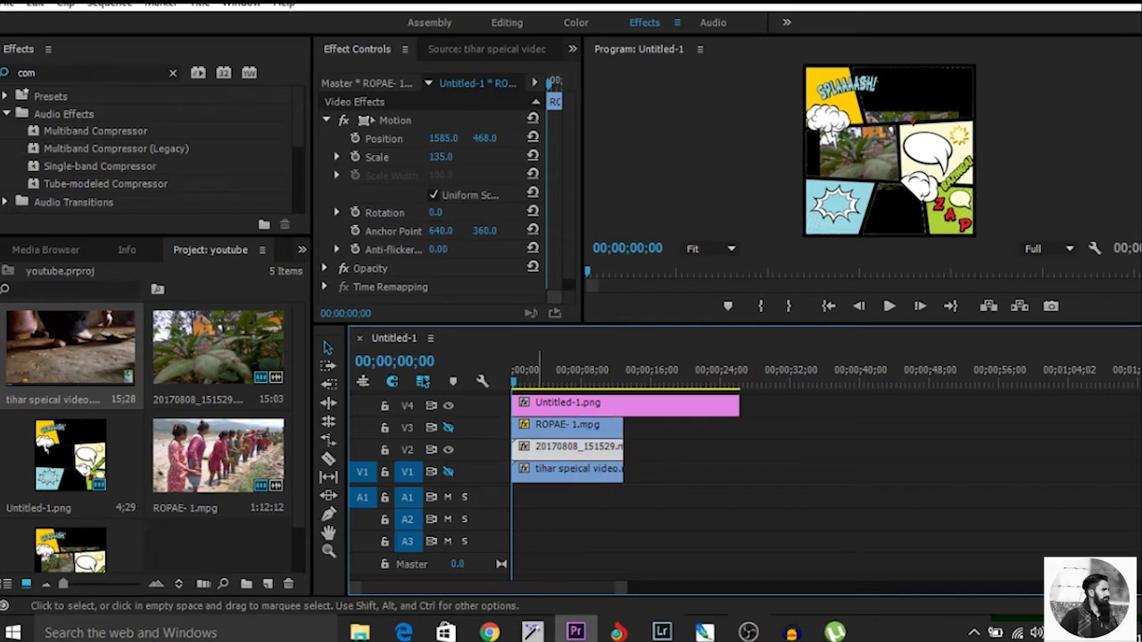
click(325, 120)
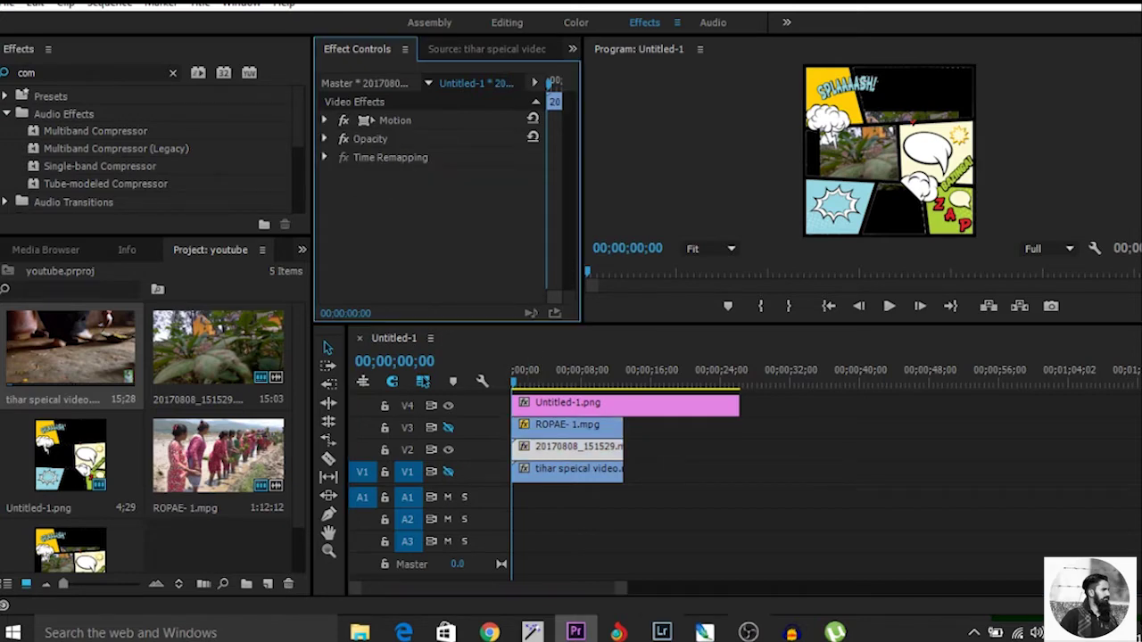
drag(442, 138, 242, 138)
drag(339, 139, 280, 138)
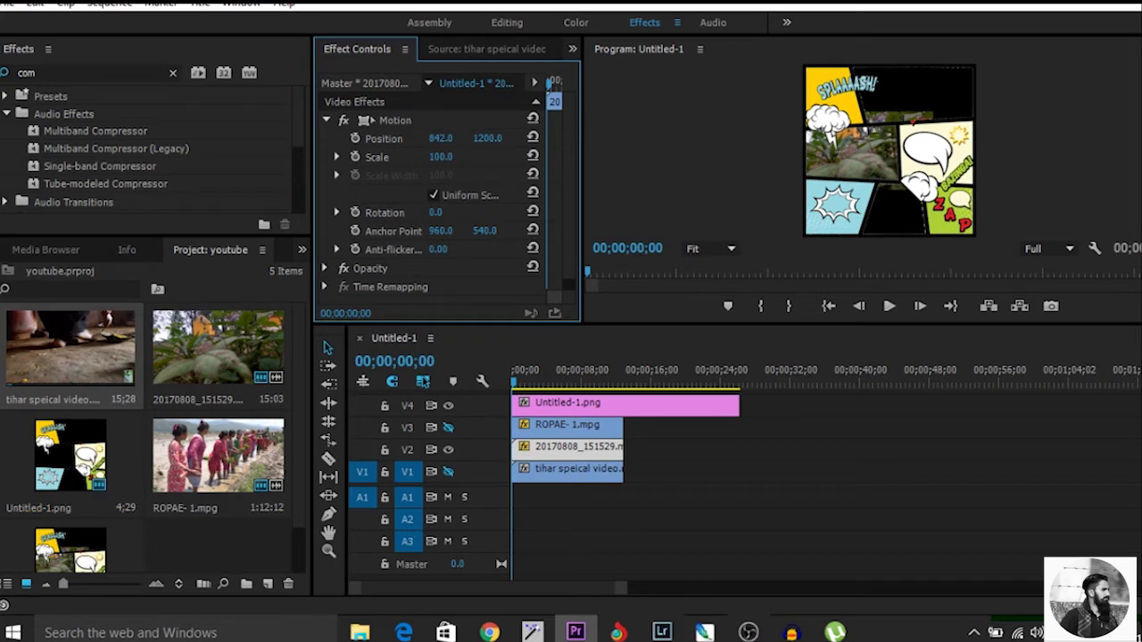
drag(487, 138, 553, 139)
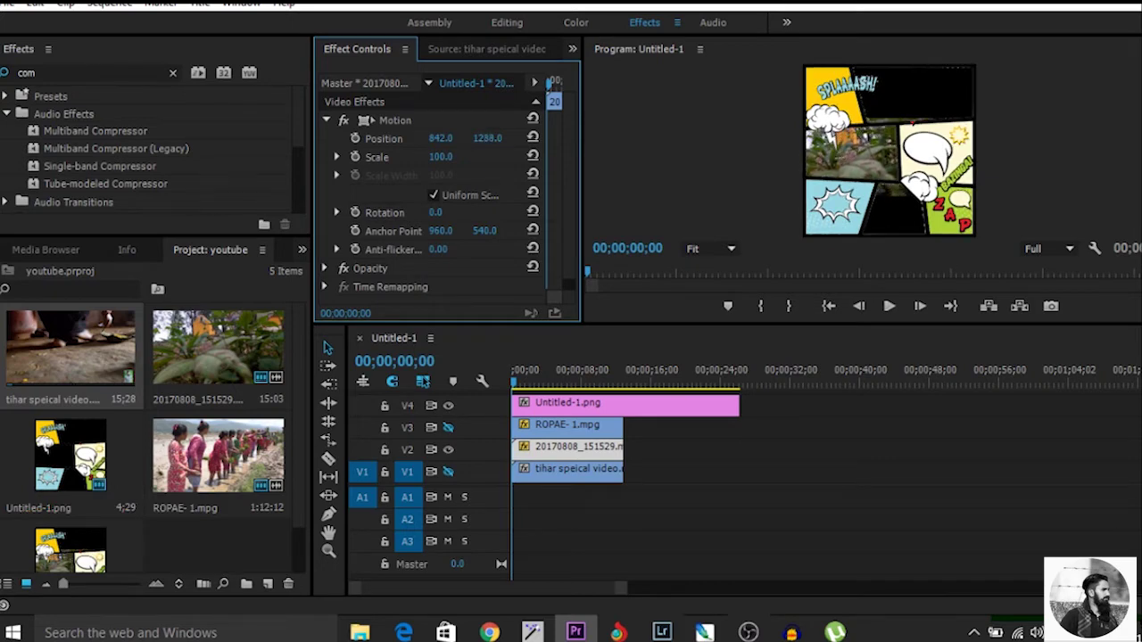
drag(440, 156, 412, 156)
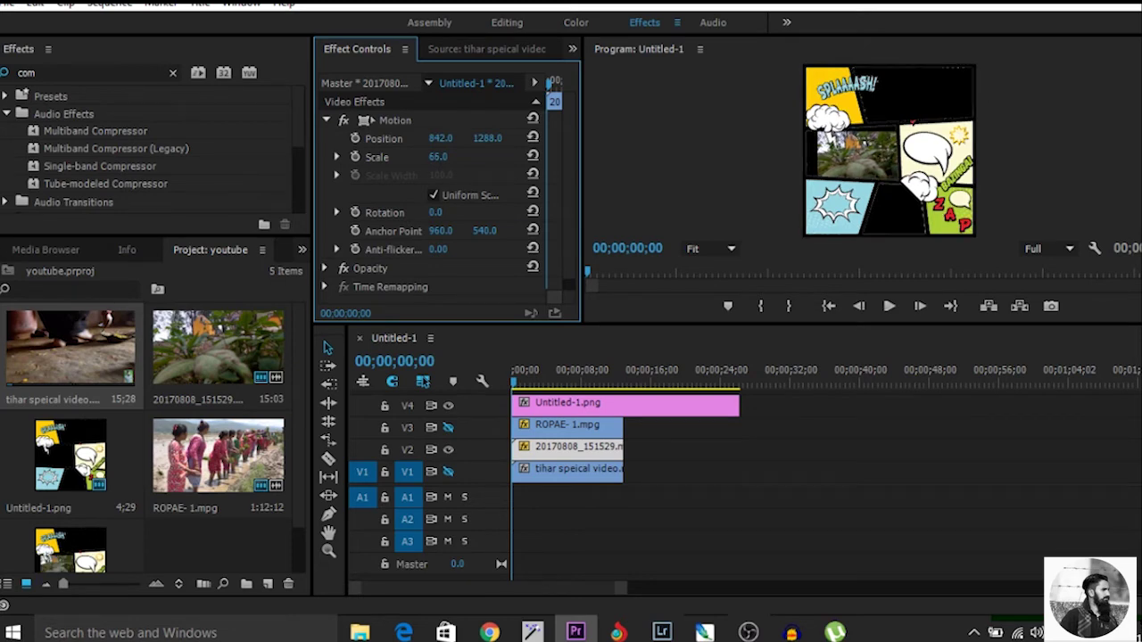
drag(441, 138, 412, 138)
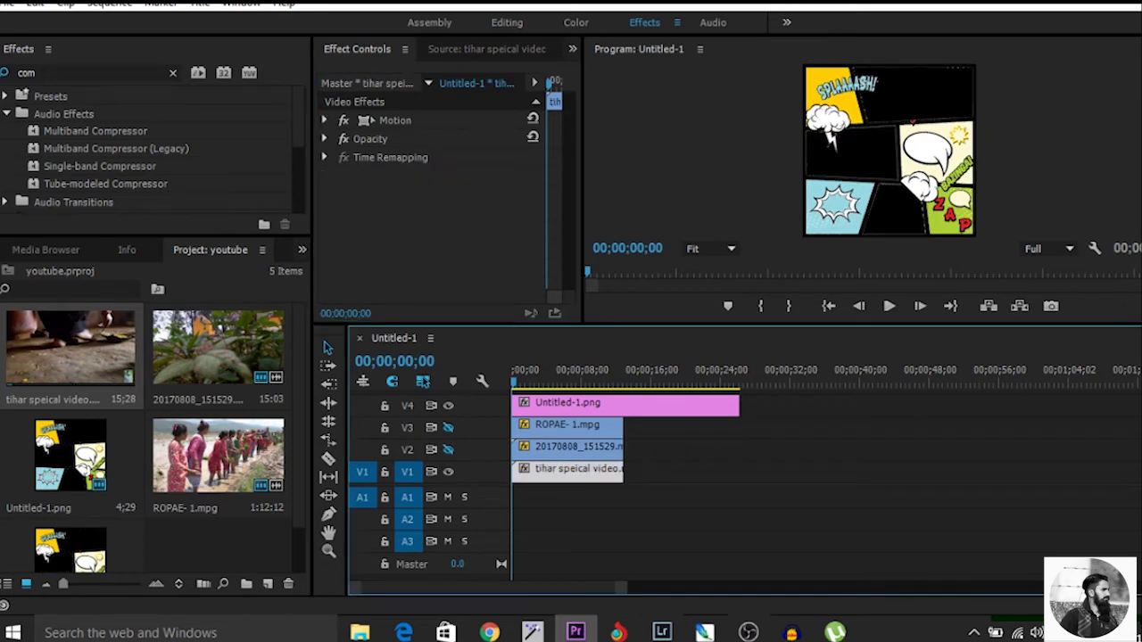
Fit the tihar speical video clip into the lower panel with position 1200, 2089 and scale 66, and show tracks V2 and V3 again
click(325, 120)
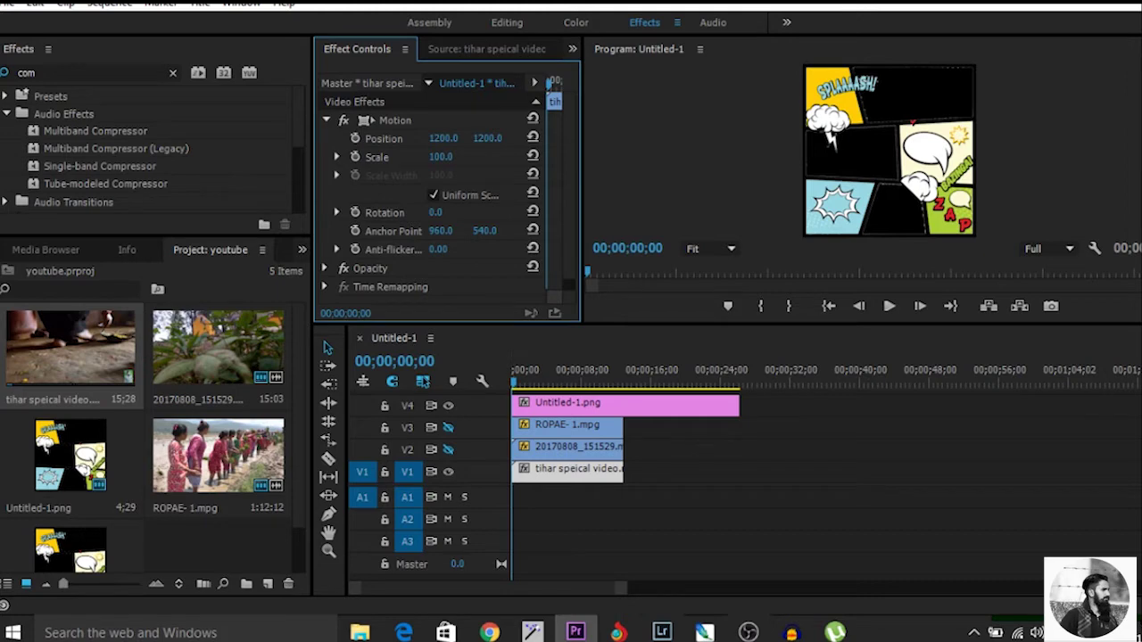
key(space)
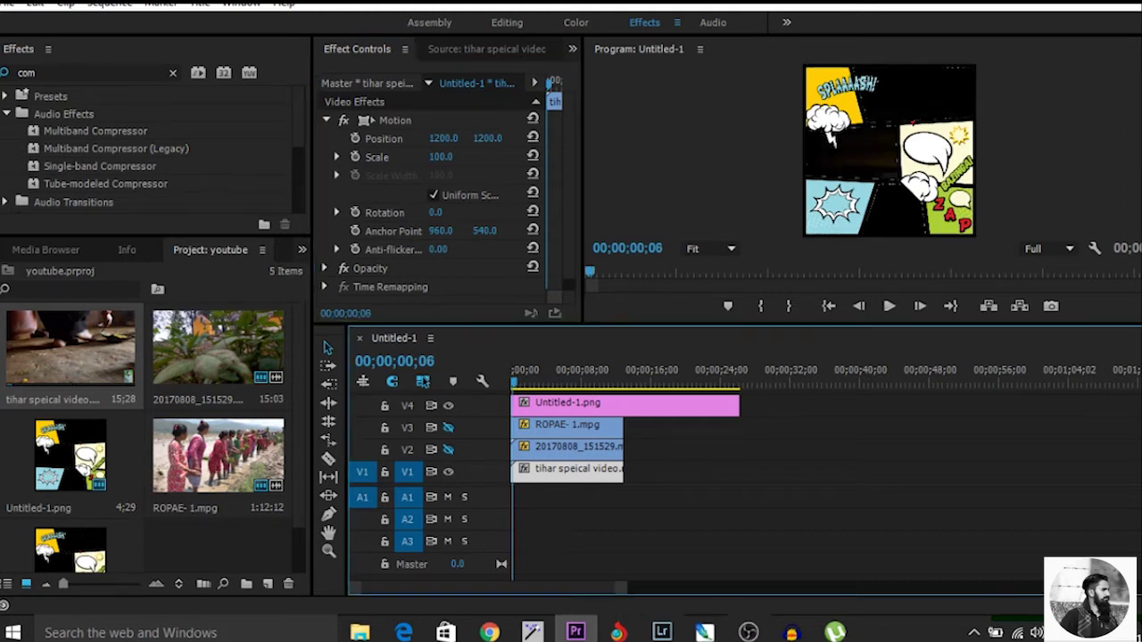
key(space)
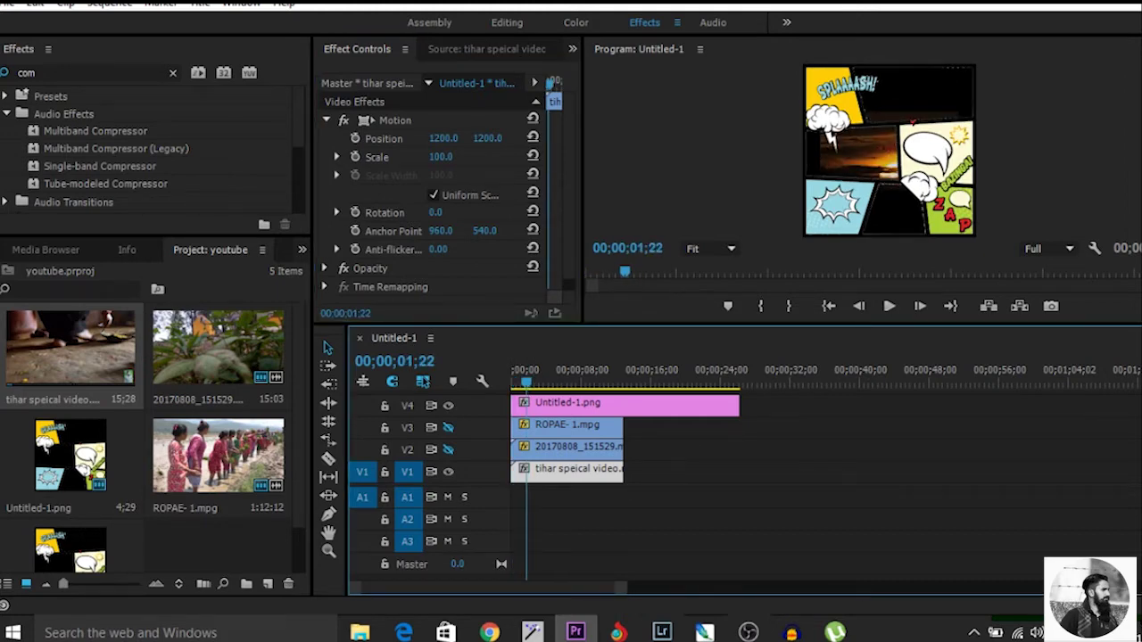
drag(487, 138, 1141, 139)
drag(440, 157, 411, 157)
drag(487, 138, 545, 138)
click(449, 428)
click(449, 450)
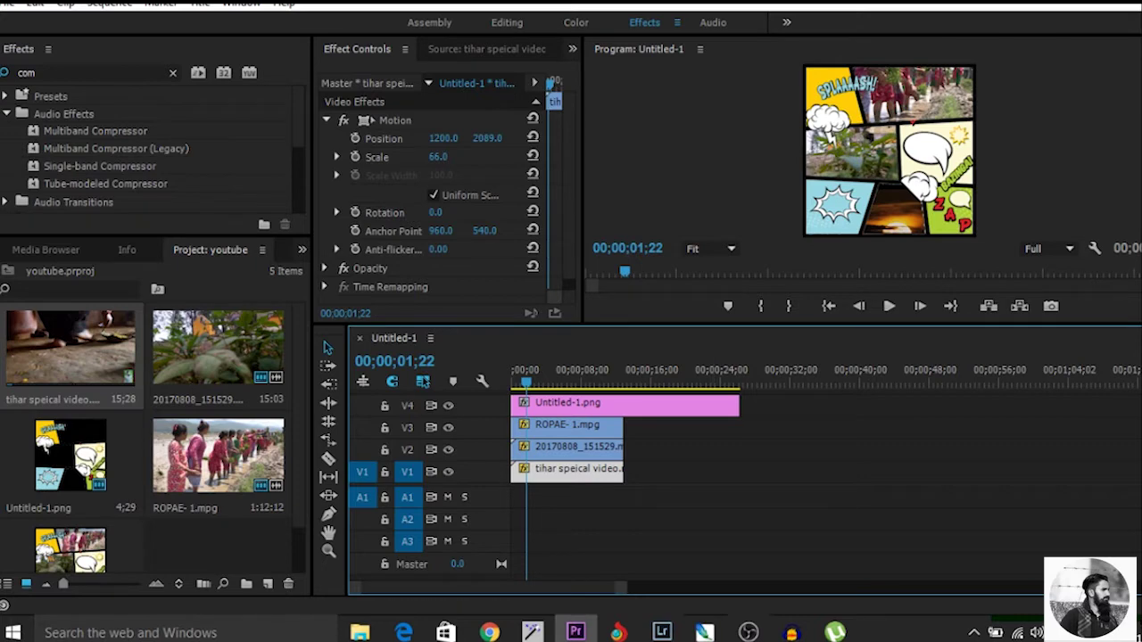
Magnify the program preview to 25% and hide tracks V1 and V2
click(711, 248)
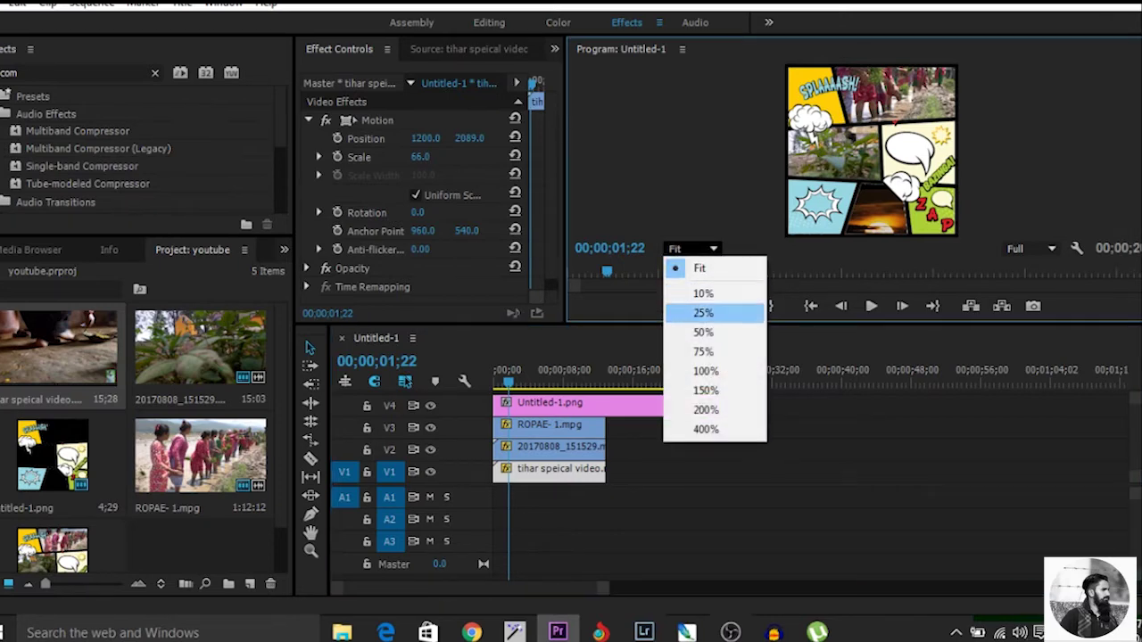
click(703, 313)
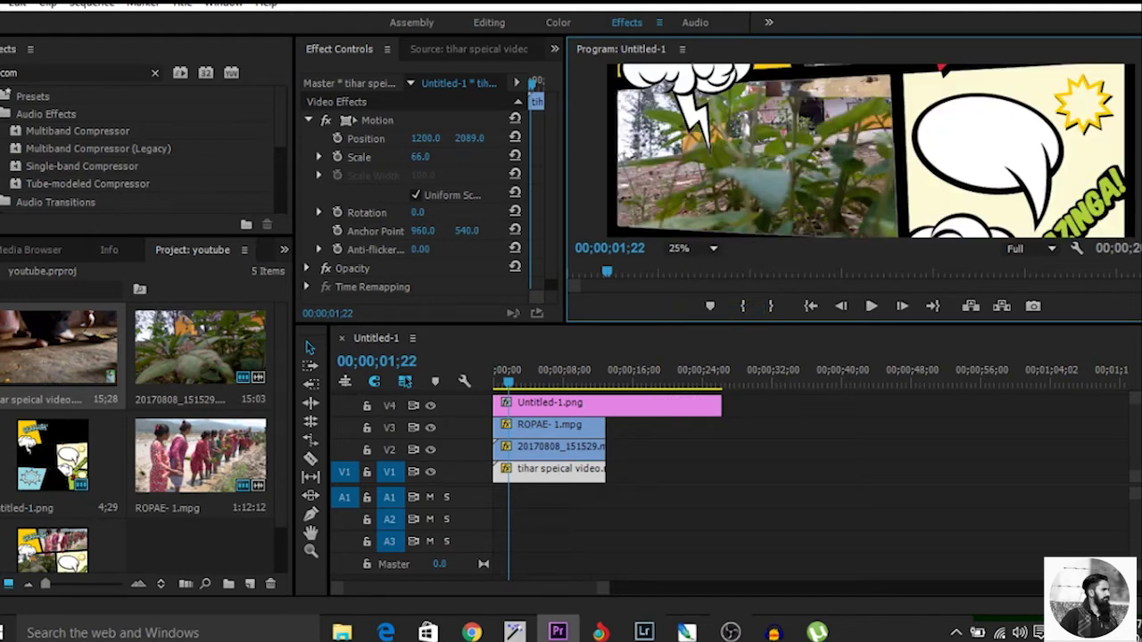
scroll(870, 150, up, 5)
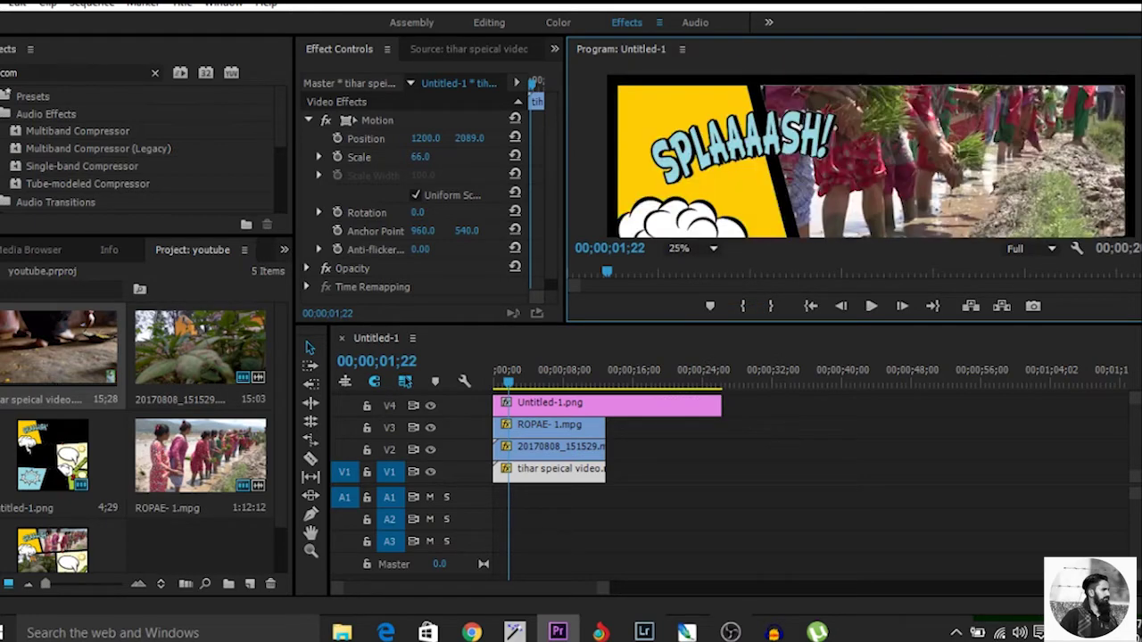
scroll(869, 150, down, 3)
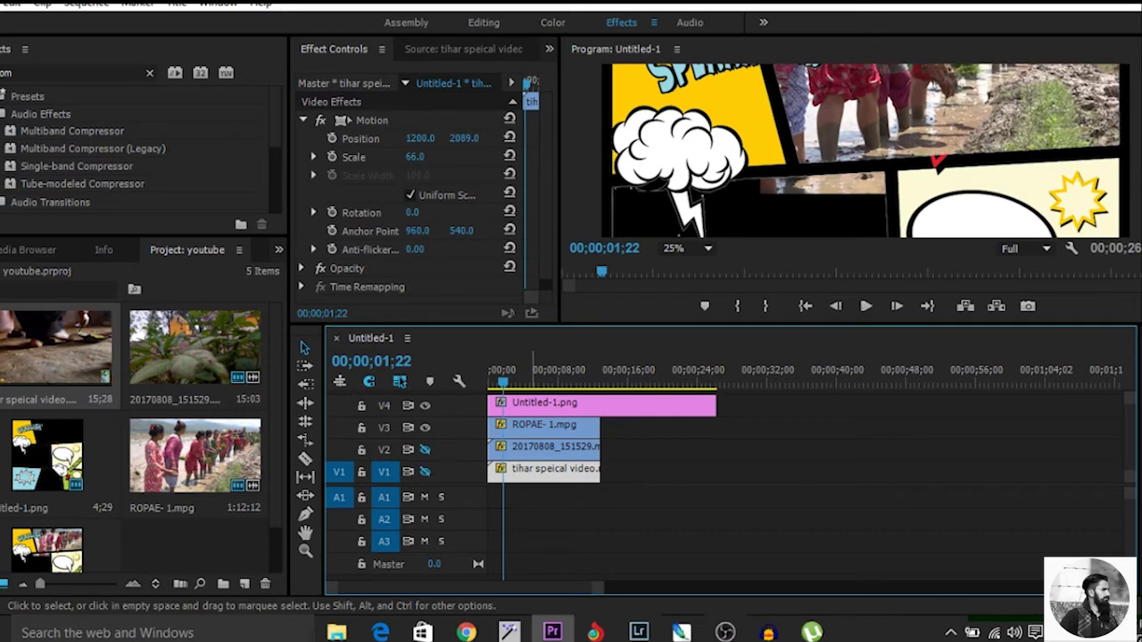
Mask the ROPAE- 1.mpg clip's opacity with a closed four-point pen path along the edges of the comic page's upper panel
click(533, 428)
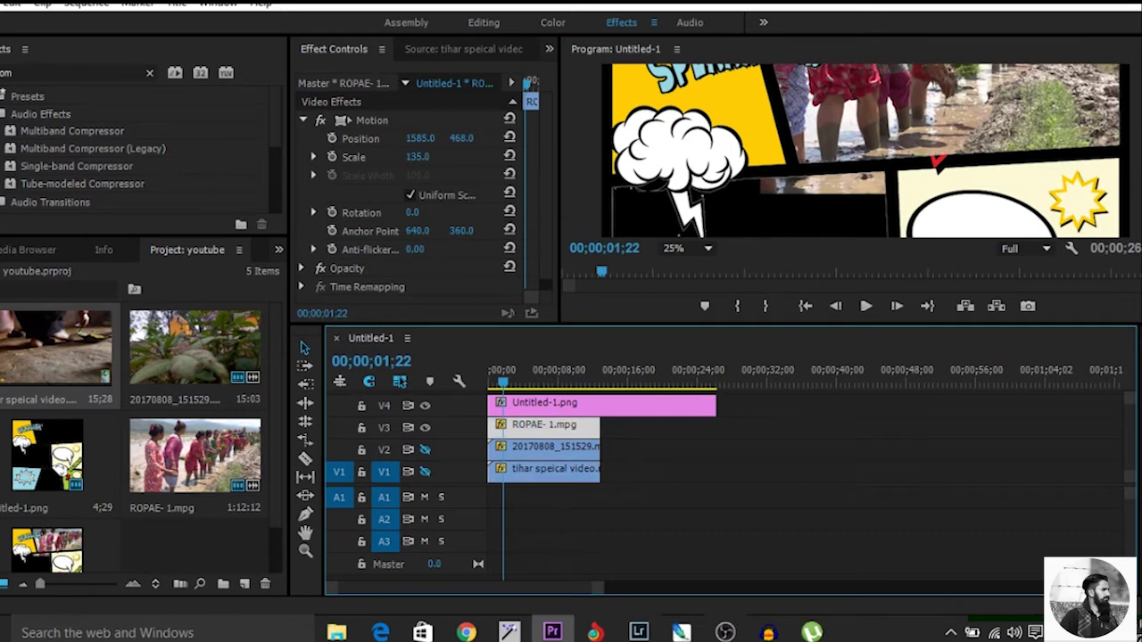
scroll(869, 150, up, 2)
click(304, 119)
click(303, 138)
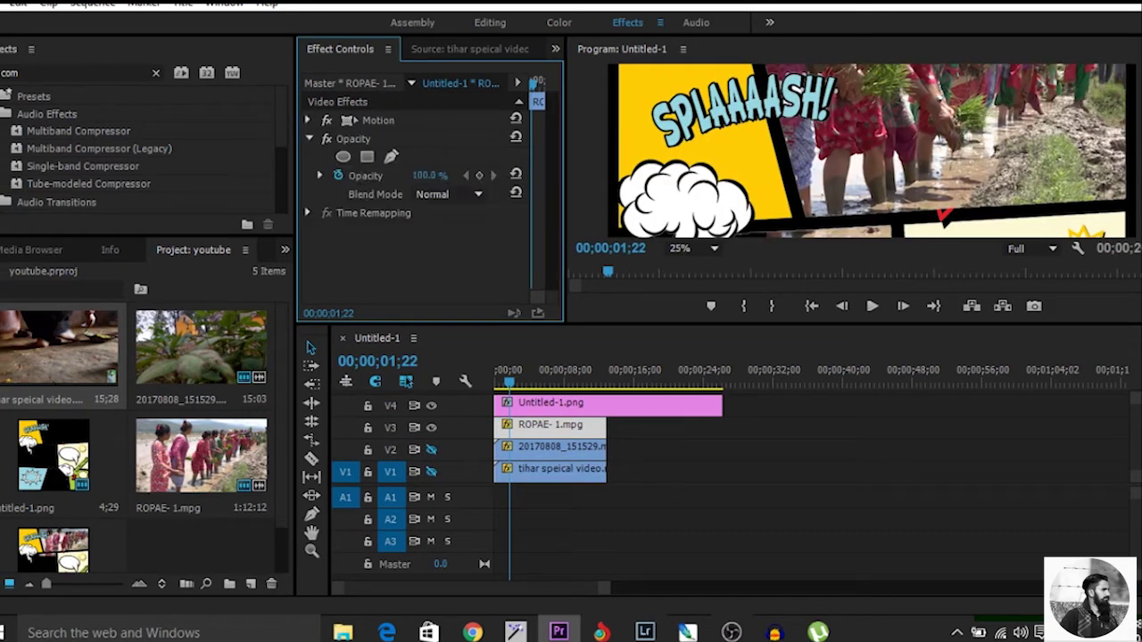
click(390, 156)
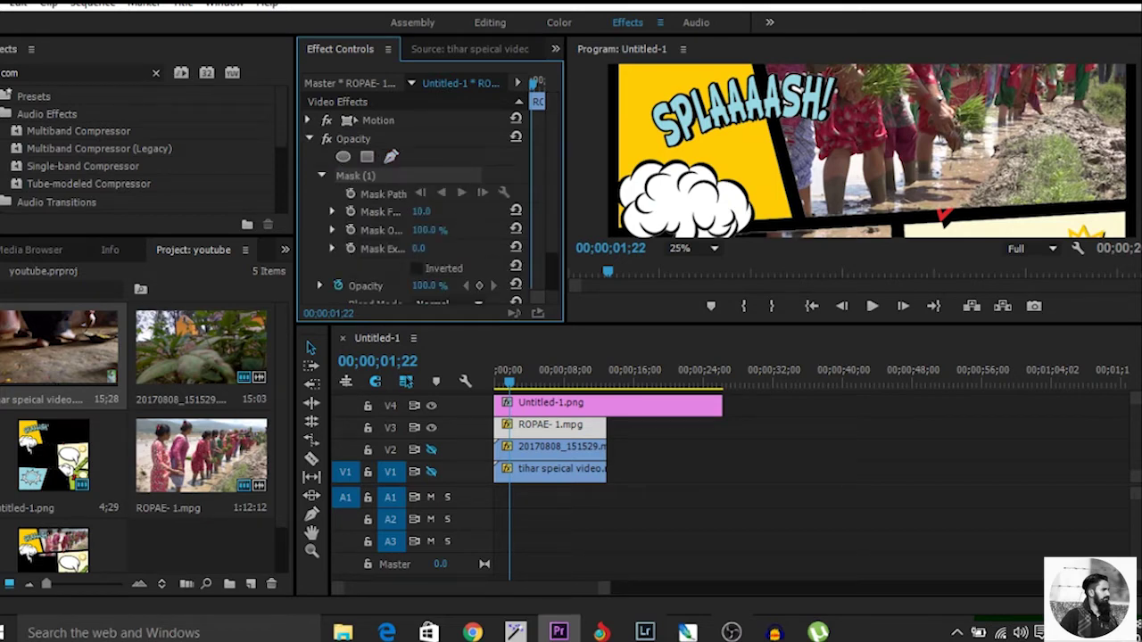
click(802, 225)
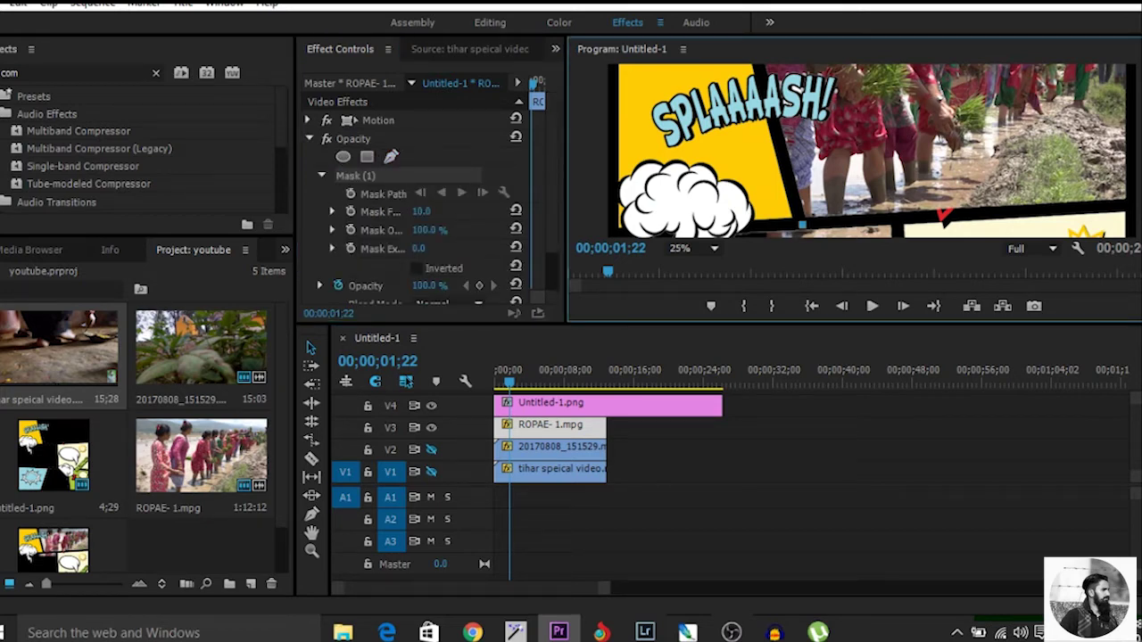
click(1135, 207)
click(1134, 64)
click(760, 69)
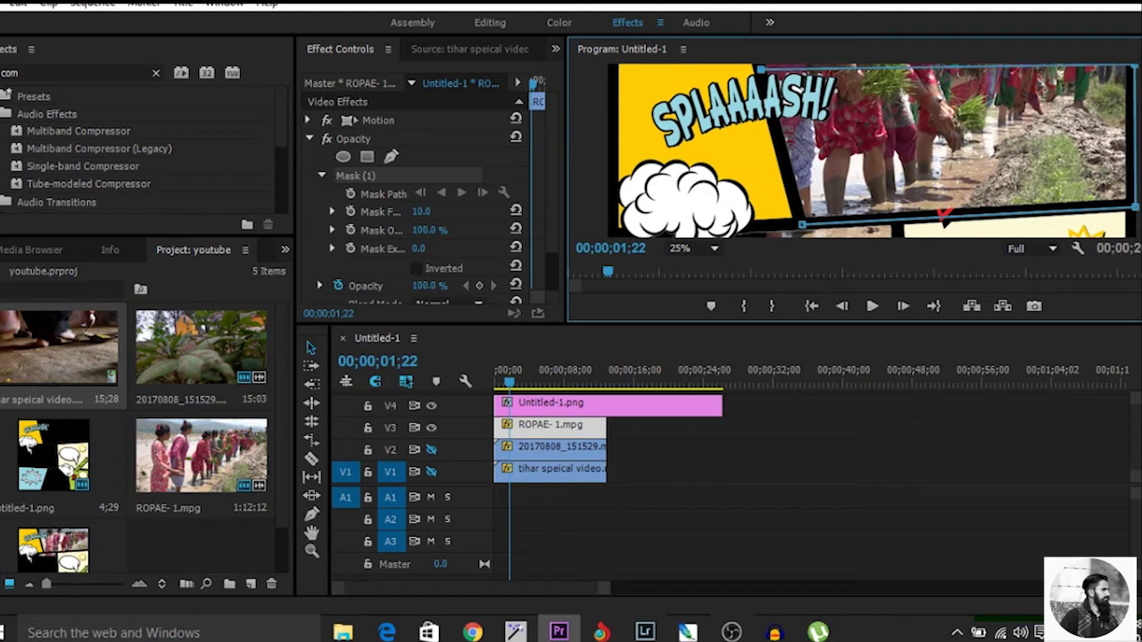
click(802, 224)
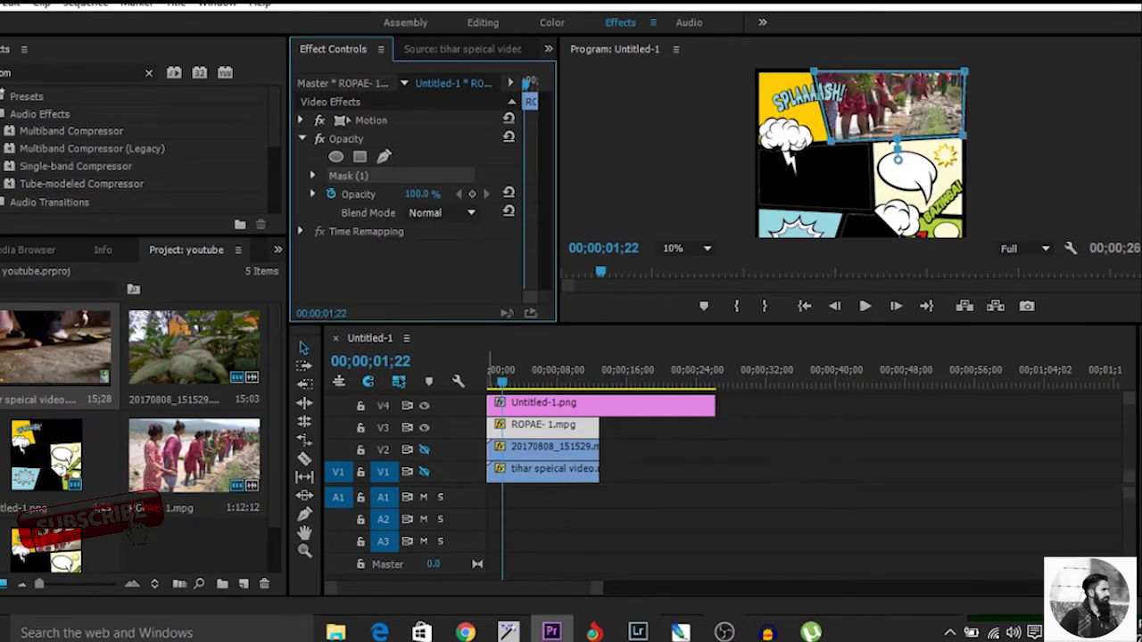
Show only V2 beneath the comic frame and inspect the 20170808_151529 clip's edges at 75% magnification, then return the preview to Fit
click(424, 428)
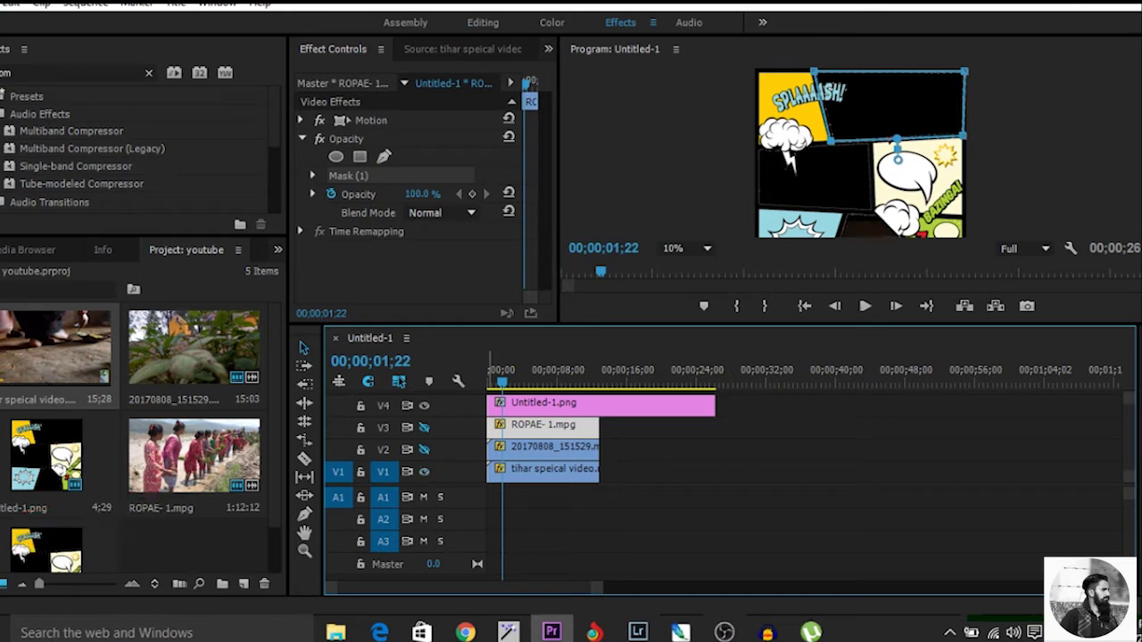
click(424, 471)
click(424, 449)
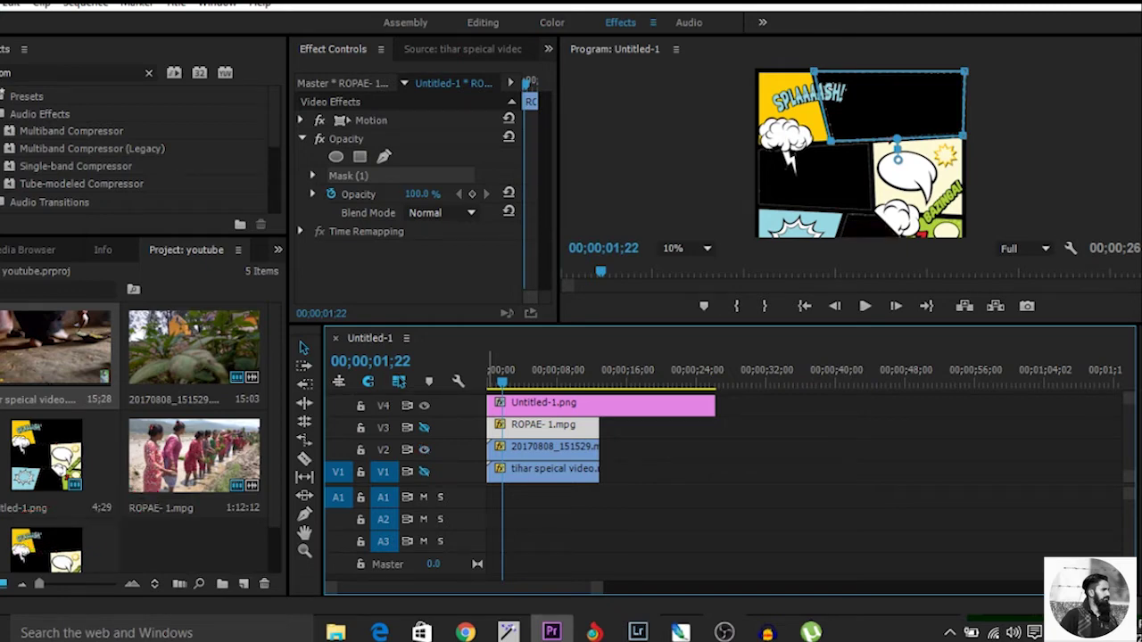
click(545, 446)
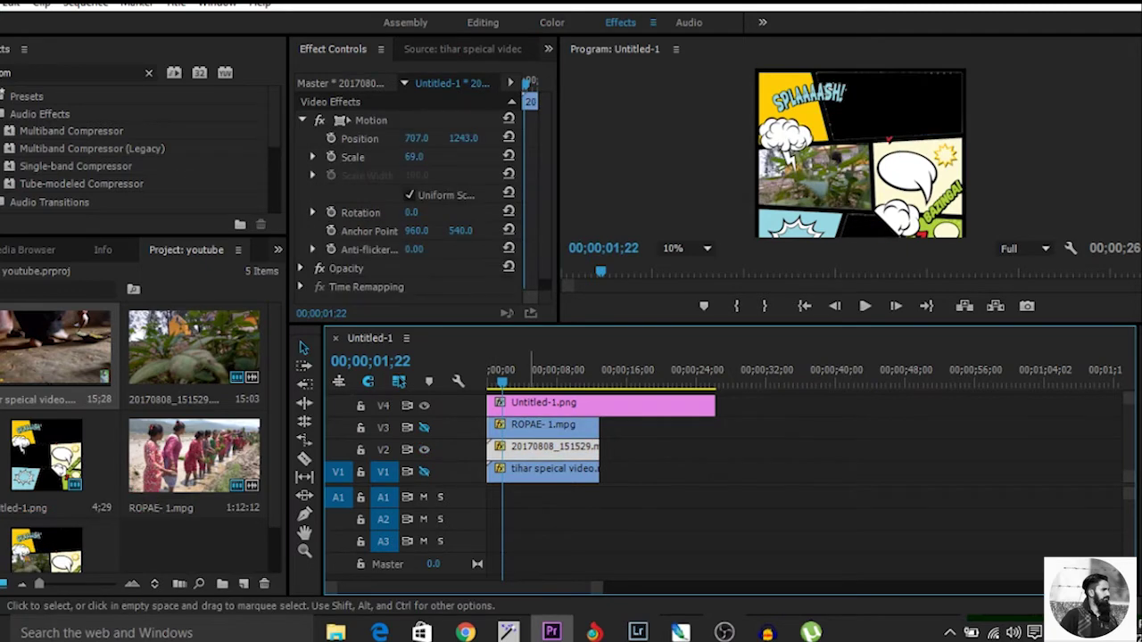
click(689, 248)
click(692, 351)
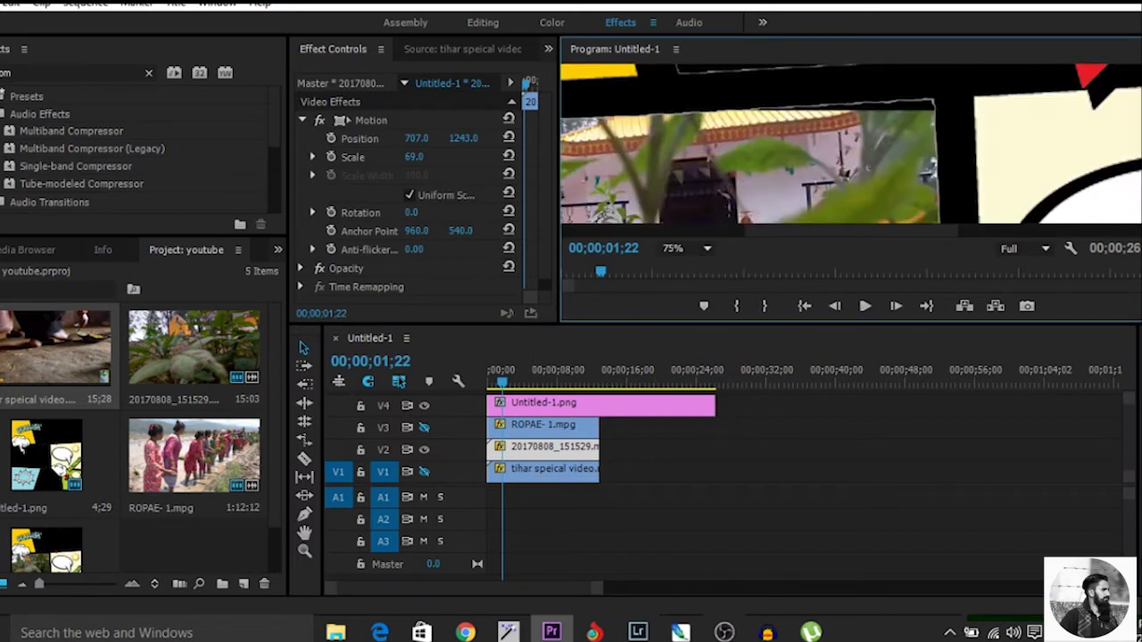
scroll(850, 143, down, 5)
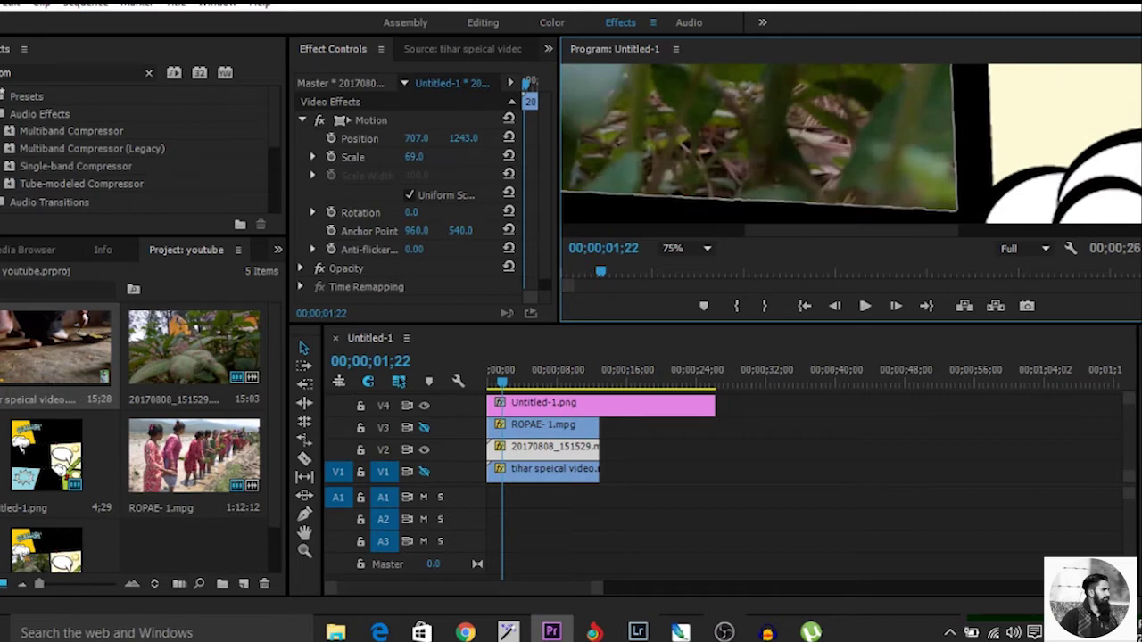
scroll(851, 144, up, 5)
scroll(850, 143, down, 3)
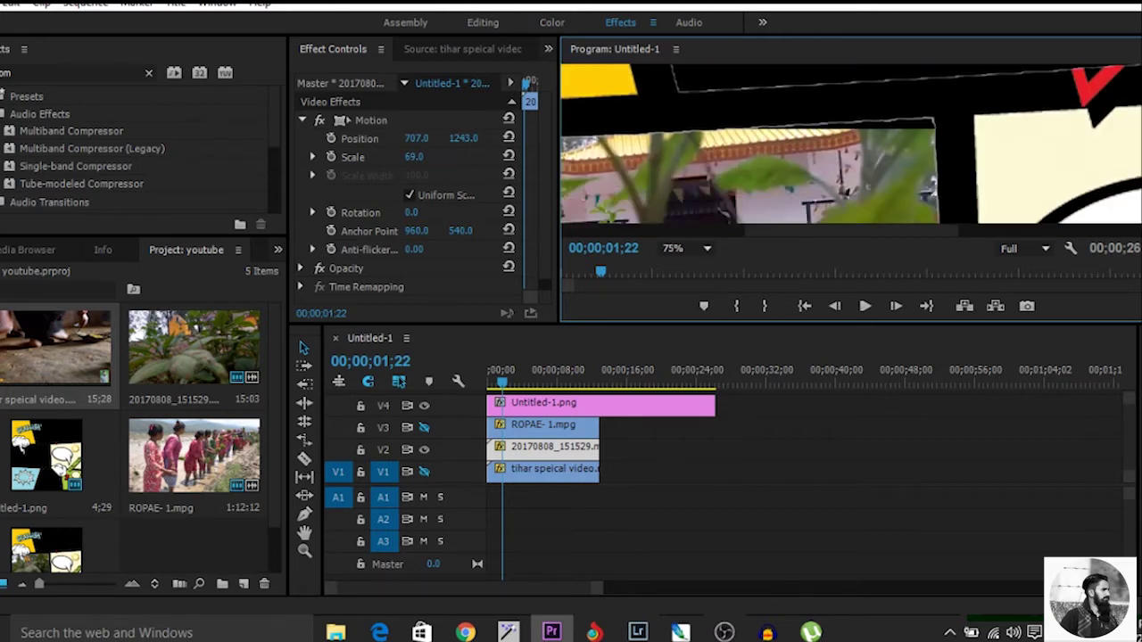
scroll(758, 143, up, 1)
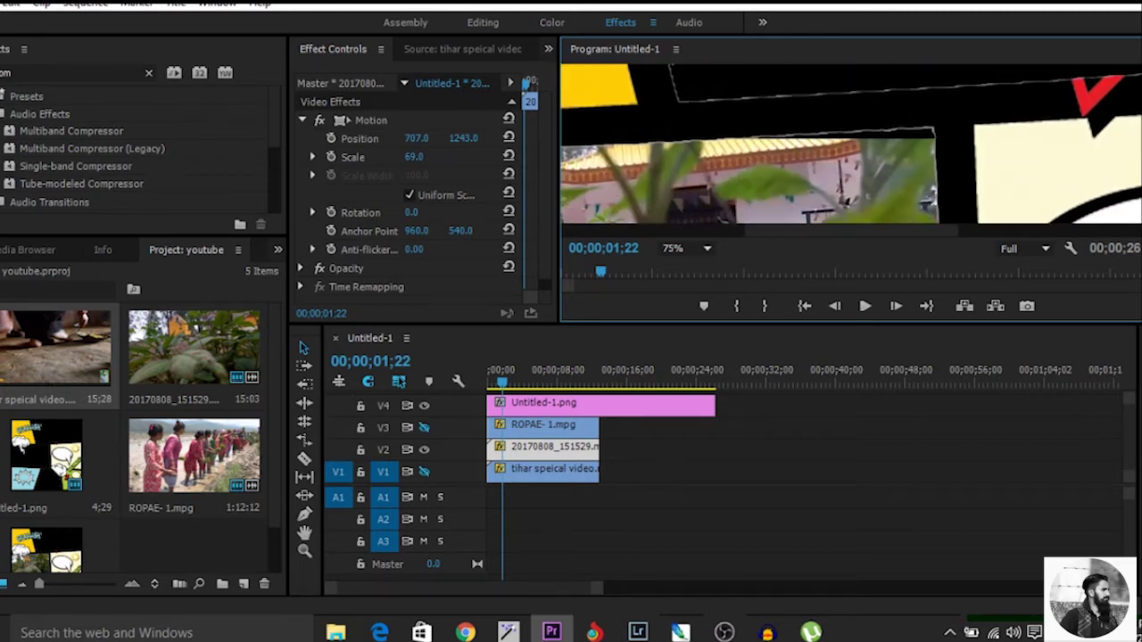
click(682, 248)
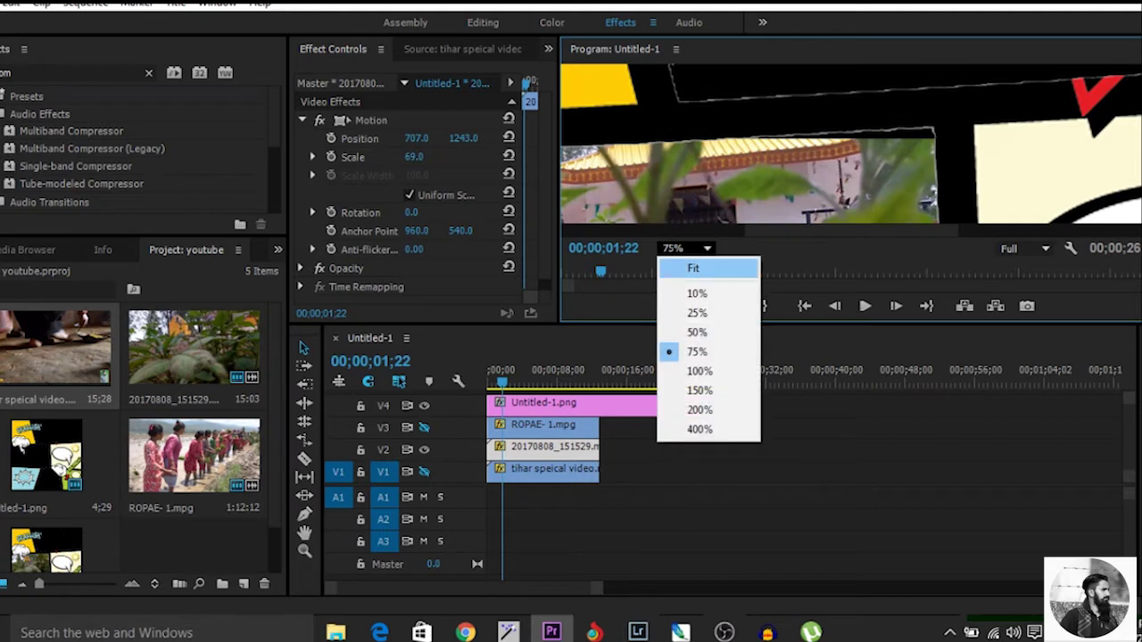
click(696, 268)
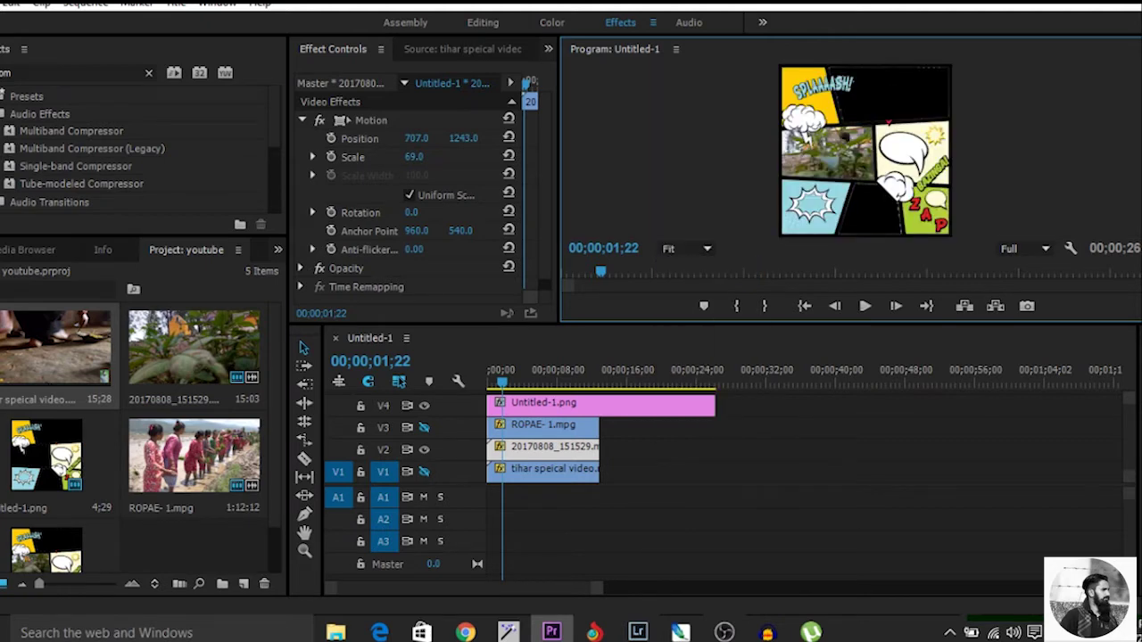
Show V1 instead of V2 beneath the comic frame, inspect the panels at 25% magnification, and return the preview to Fit
click(424, 428)
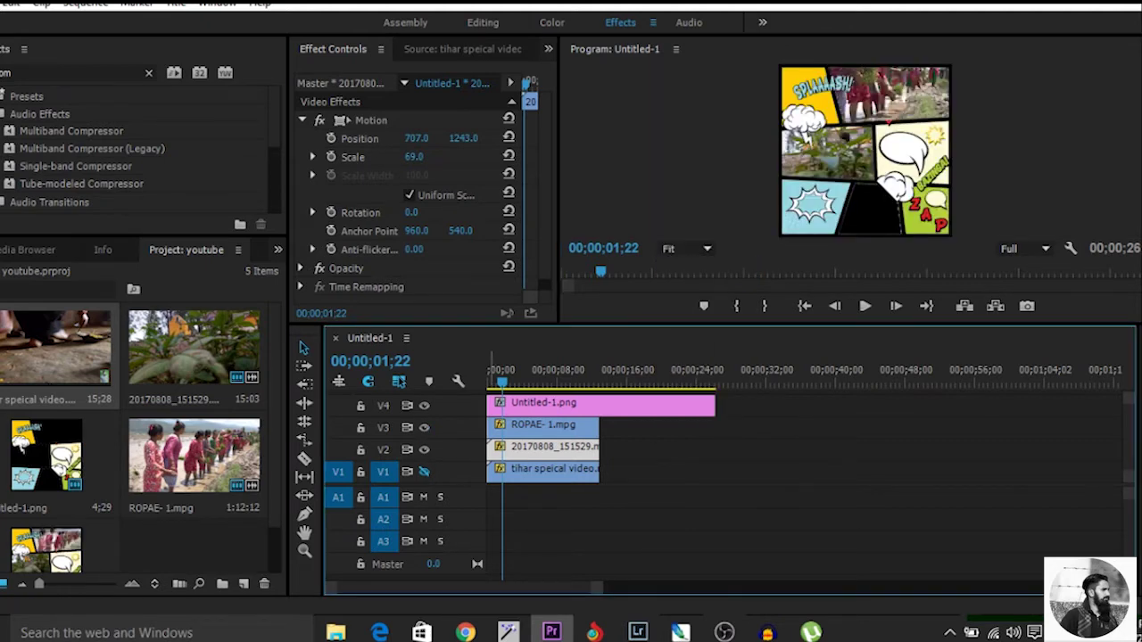
click(424, 449)
click(423, 428)
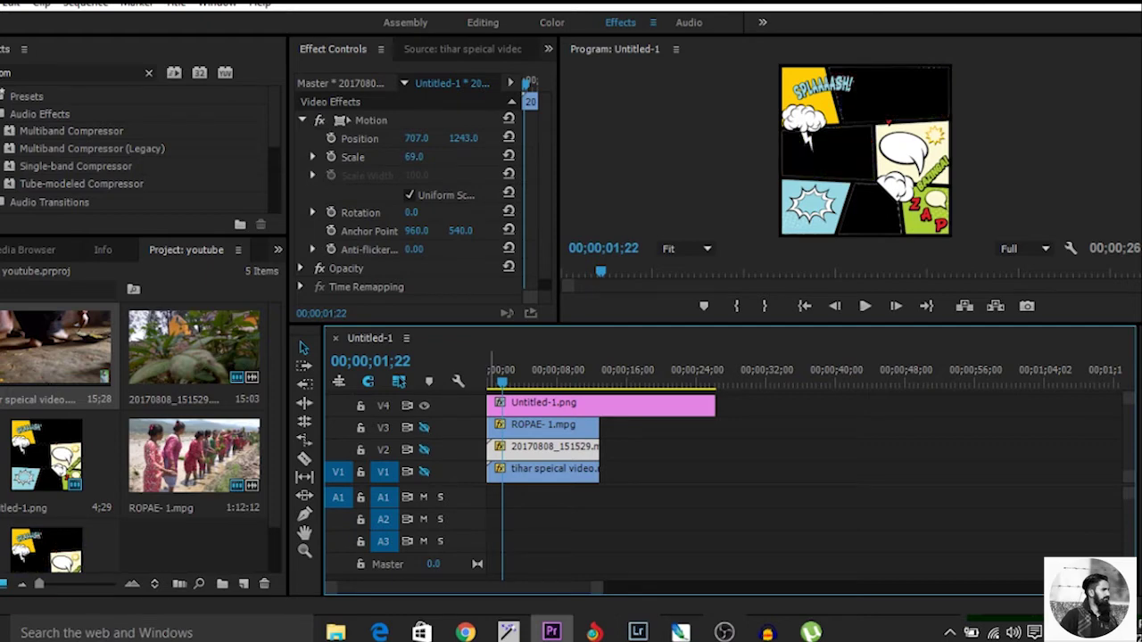
click(424, 471)
click(687, 248)
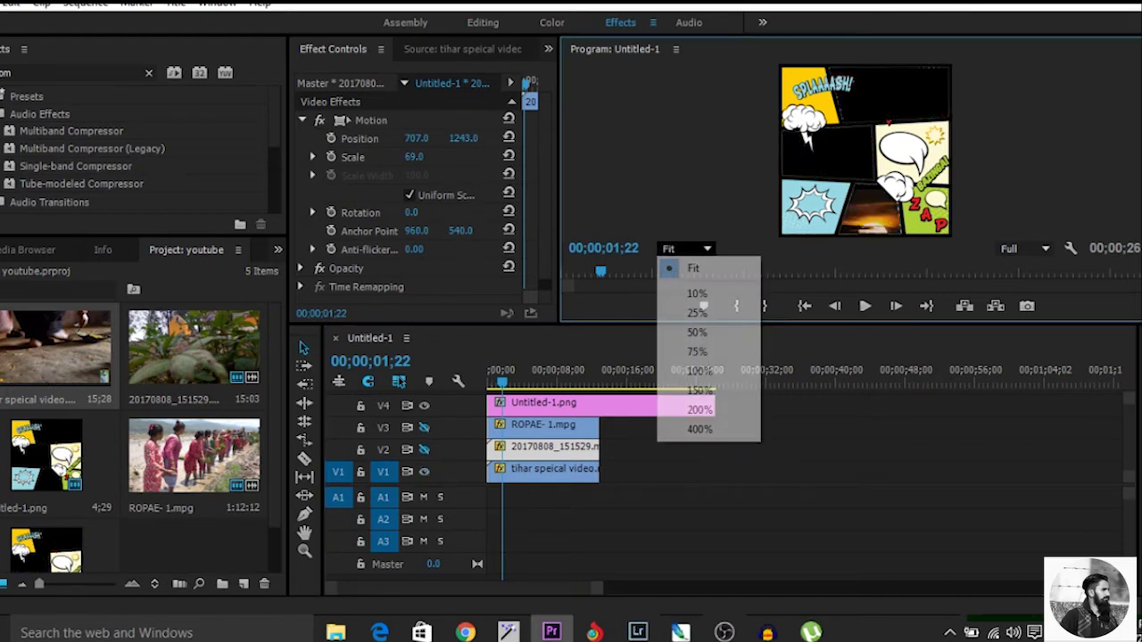
click(700, 314)
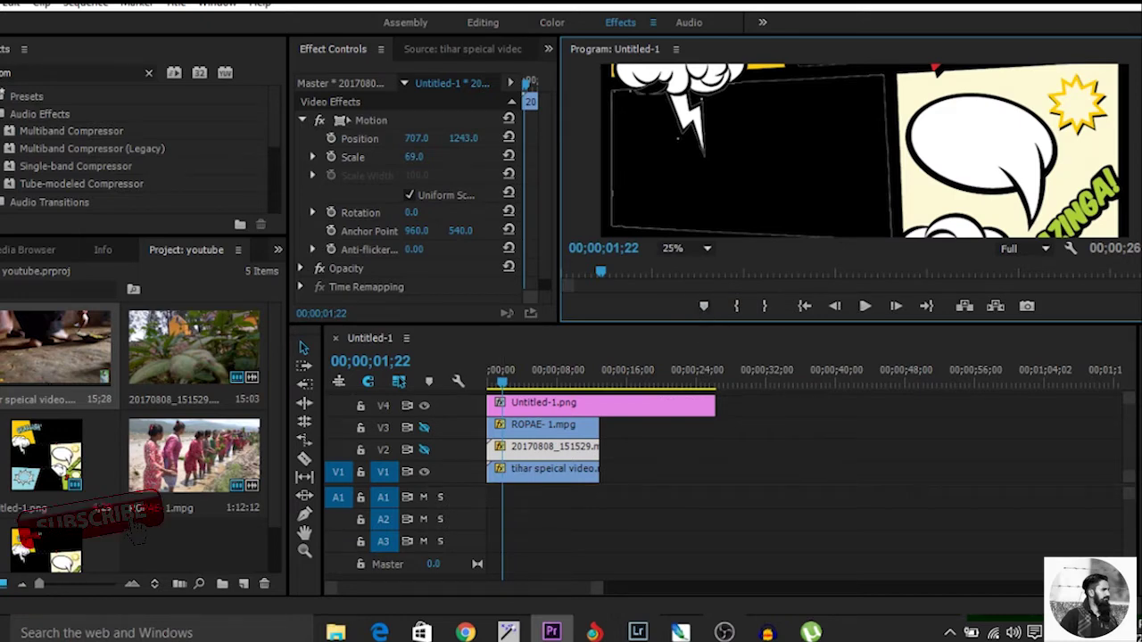
mouse_move(504, 382)
mouse_down()
mouse_move(562, 382)
mouse_move(494, 382)
mouse_move(505, 382)
mouse_up()
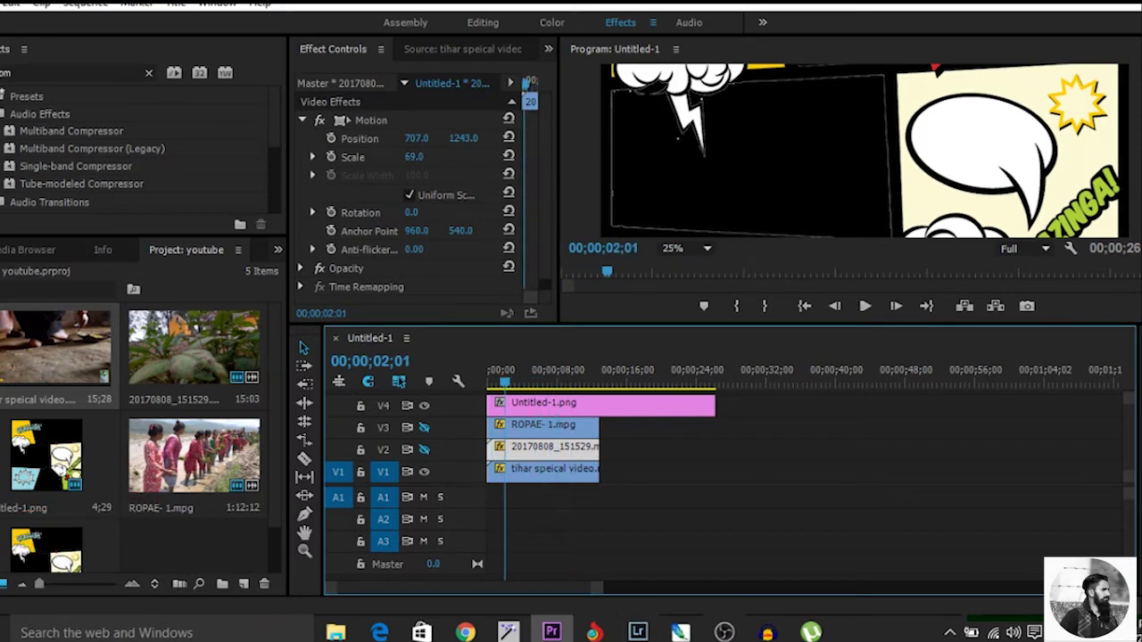
click(767, 160)
scroll(863, 150, down, 5)
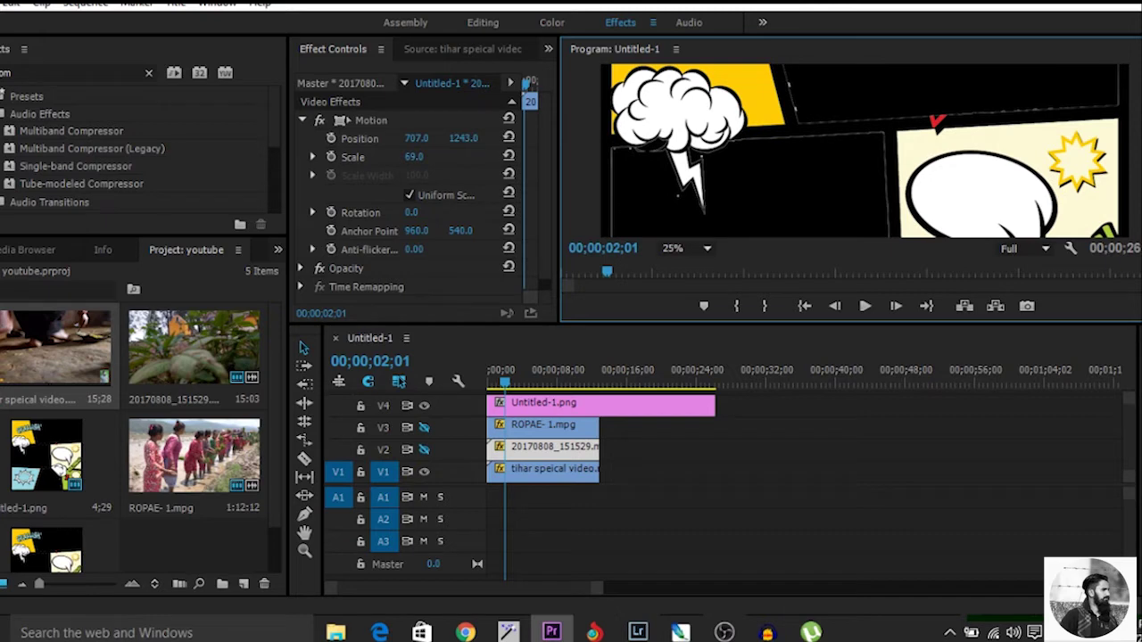
click(690, 248)
click(688, 266)
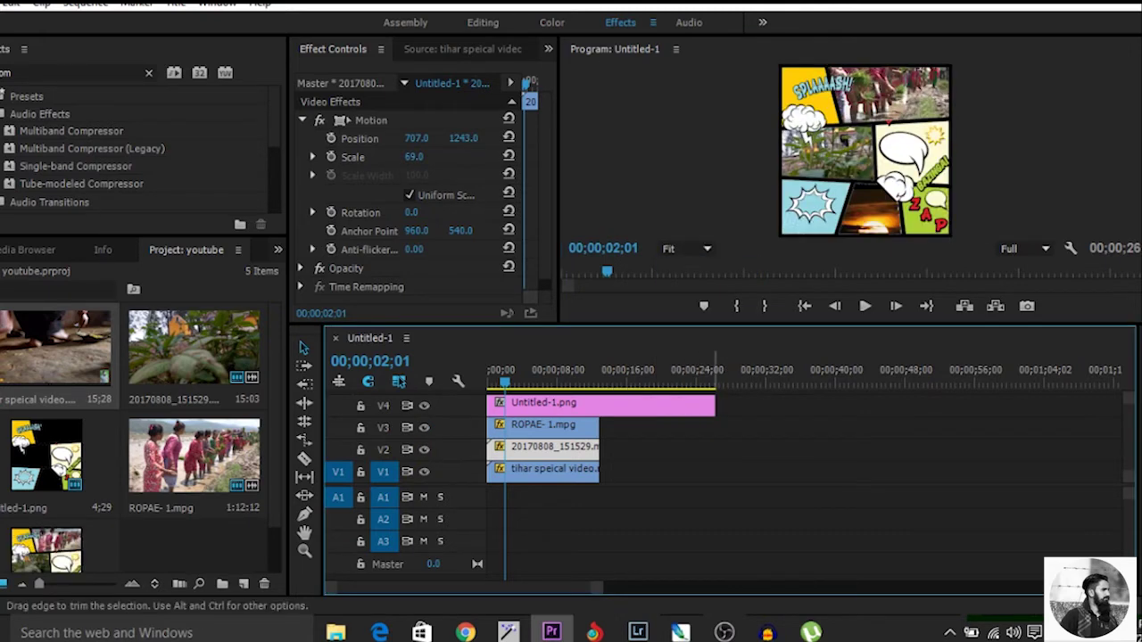
Extend Untitled-1.png to about 55 s and stagger the tihar speical video, 20170808_151529 and ROPAE- 1.mpg clips at about 8, 23 and 38 s
drag(713, 406, 930, 406)
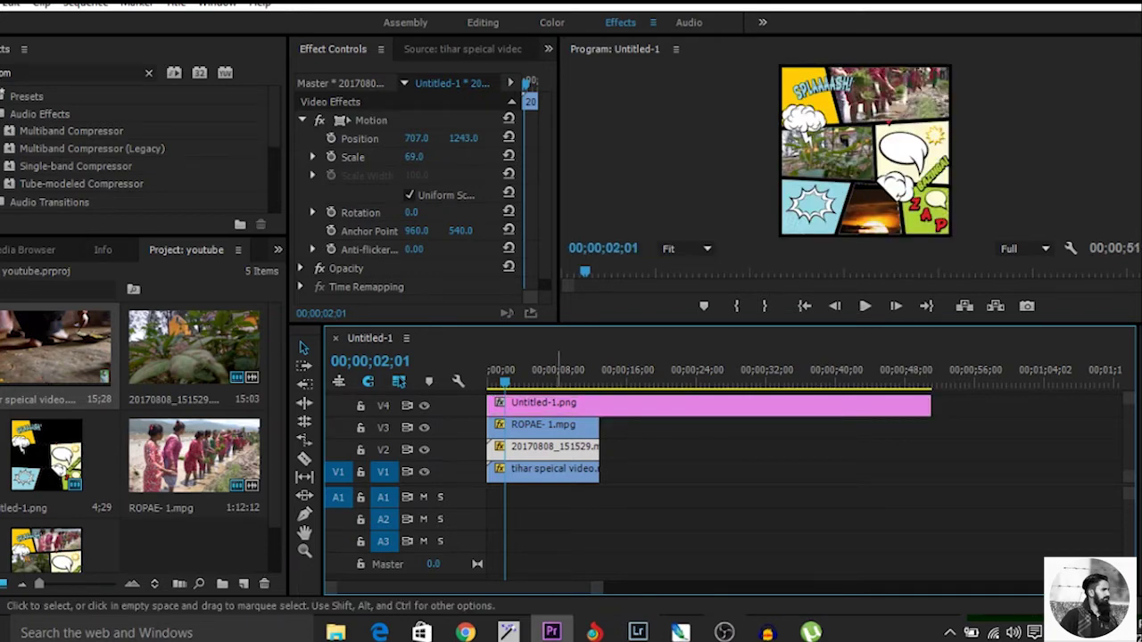
drag(549, 426, 881, 426)
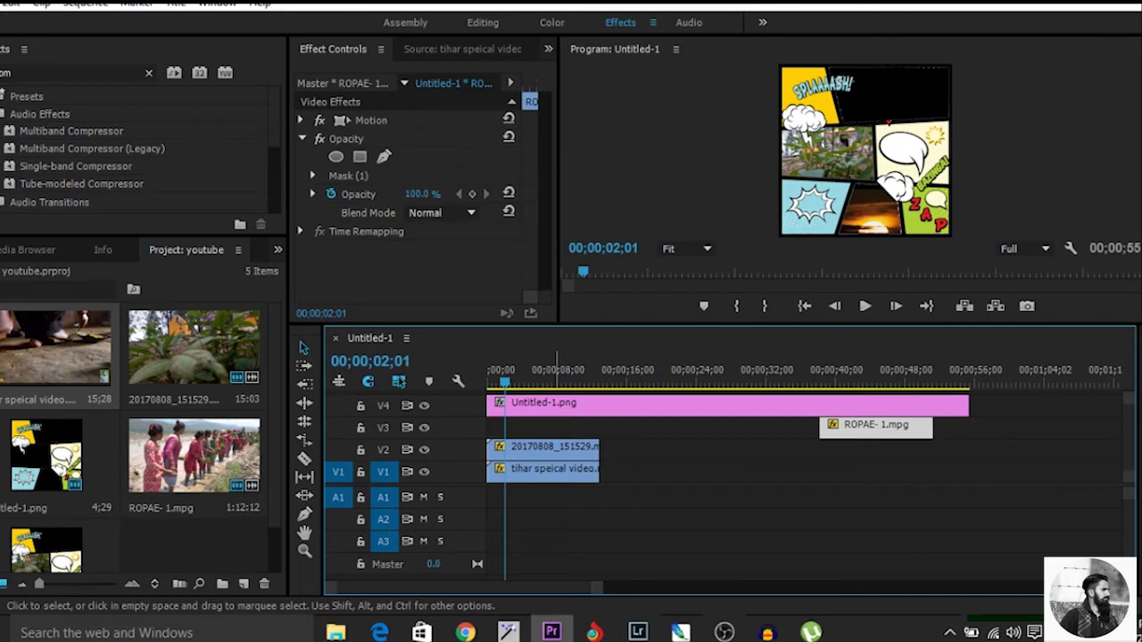
drag(544, 446, 750, 451)
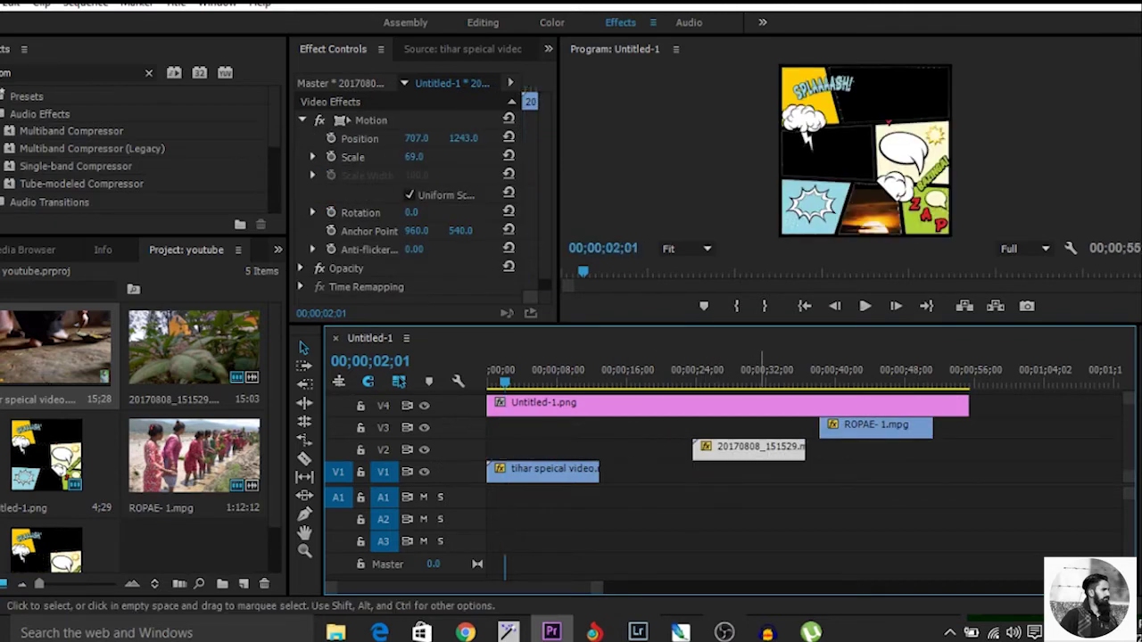
drag(544, 471, 612, 473)
Cut the tihar speical video clip at 00;00;09;03, freeze its first piece with a frame hold and extend it back to the sequence start
drag(505, 381, 566, 382)
key(ctrl+k)
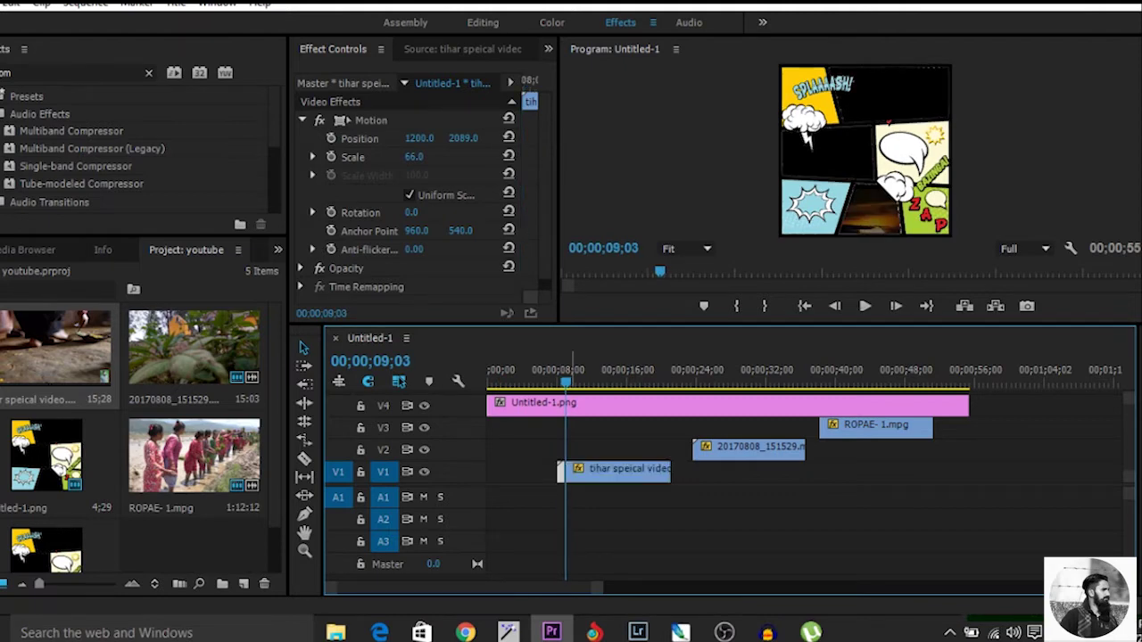
key(ctrl+k)
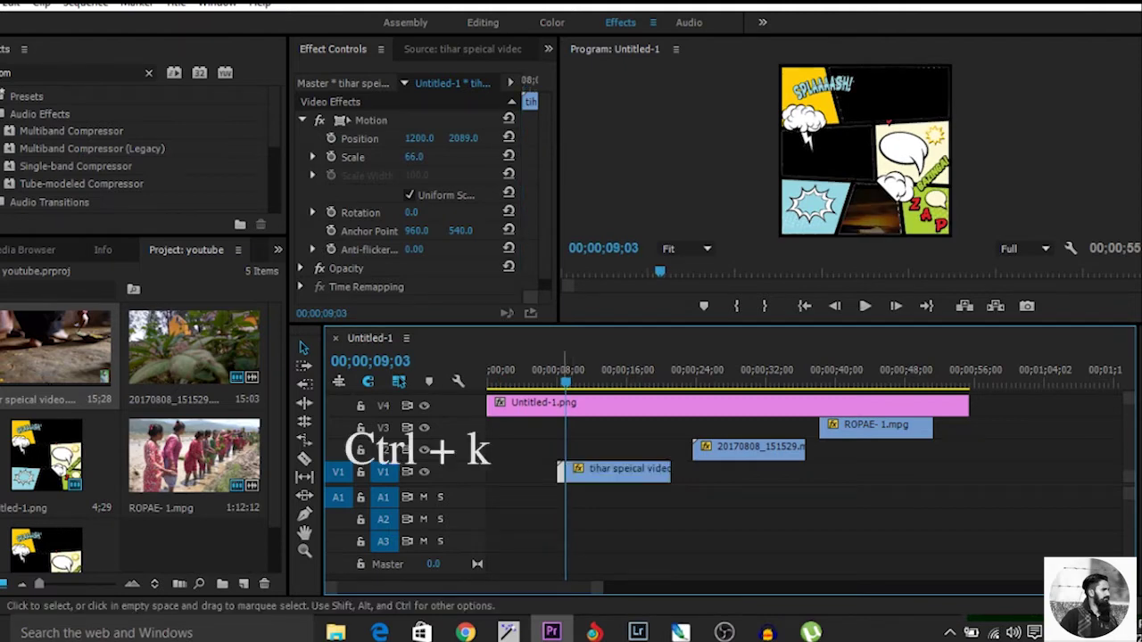
right_click(562, 470)
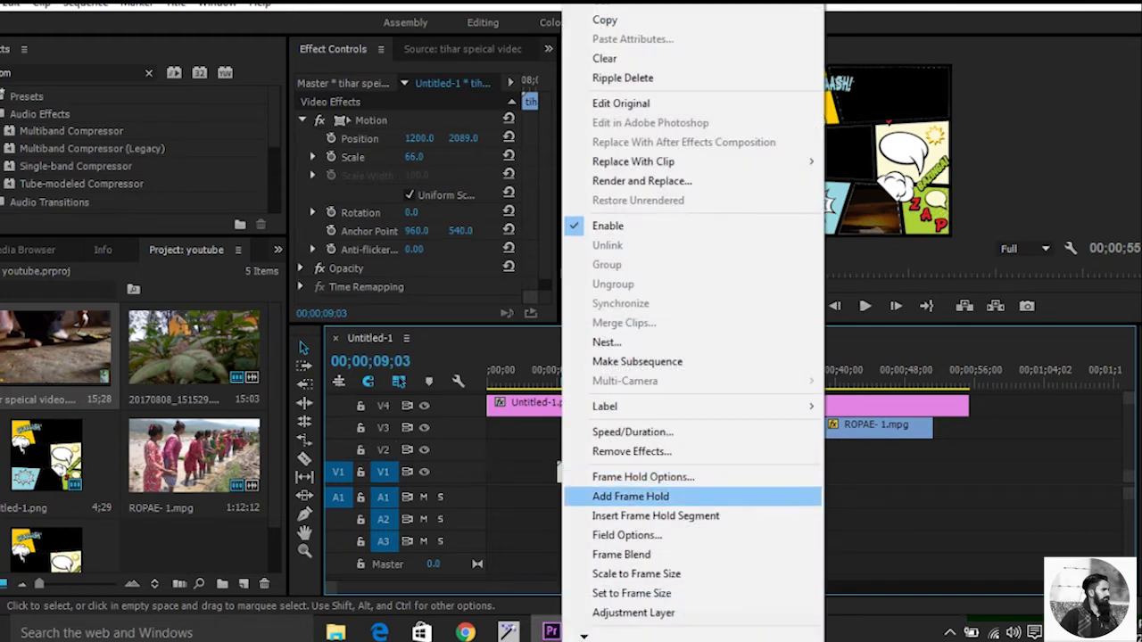
key(Return)
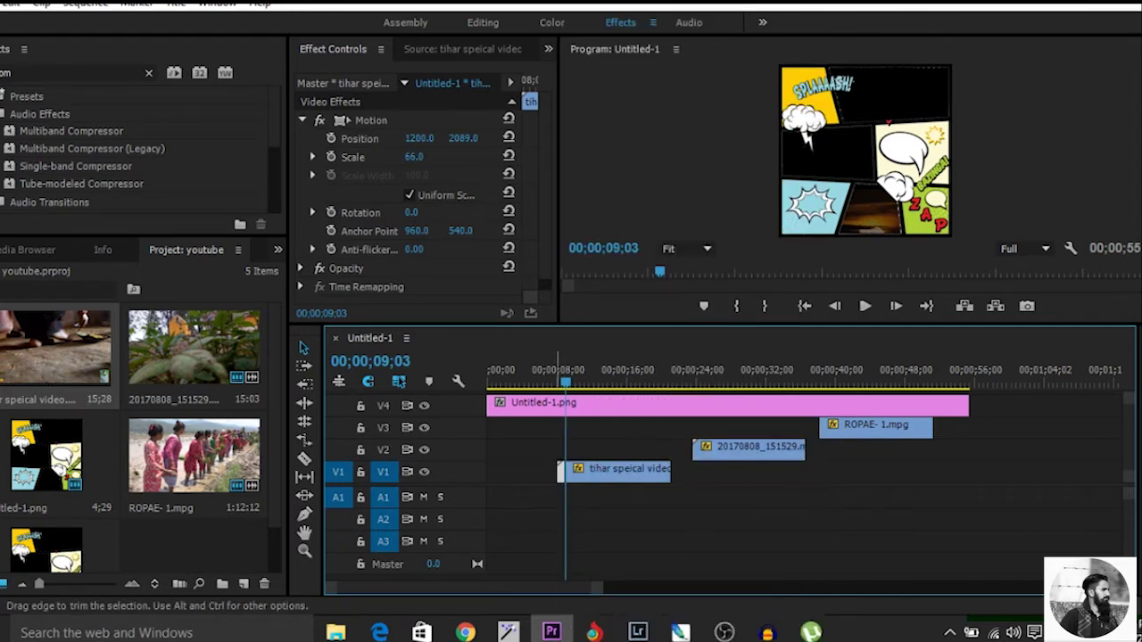
drag(560, 470, 487, 470)
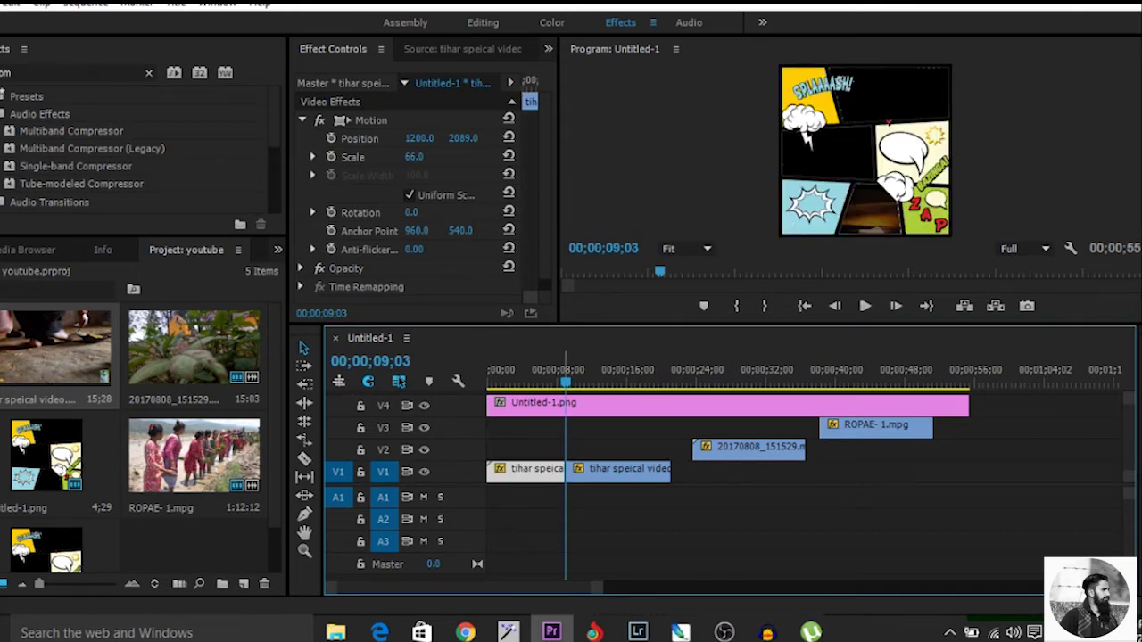
Cut the 20170808_151529 clip at 00;00;24;21, freeze its first piece with a frame hold and extend it back to the sequence start
drag(566, 375, 701, 375)
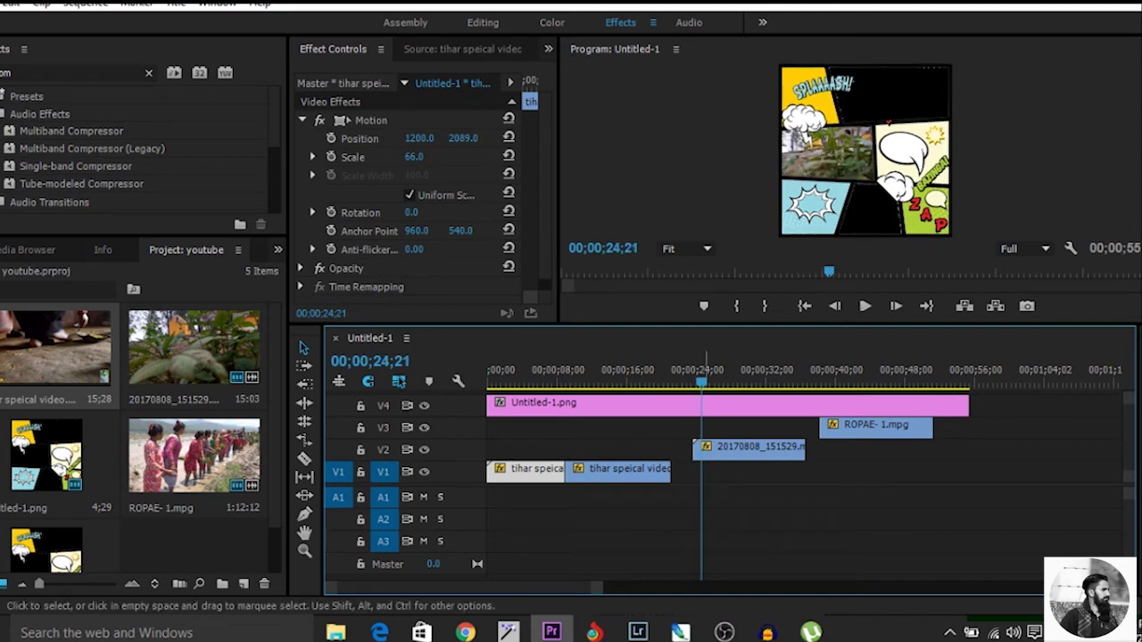
click(727, 450)
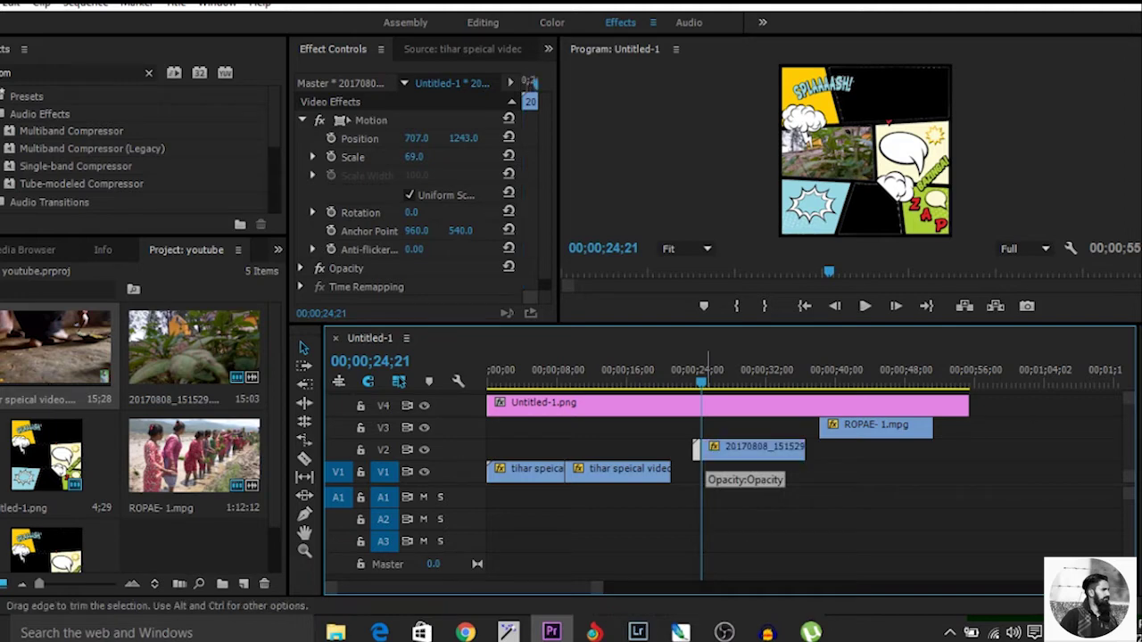
right_click(700, 446)
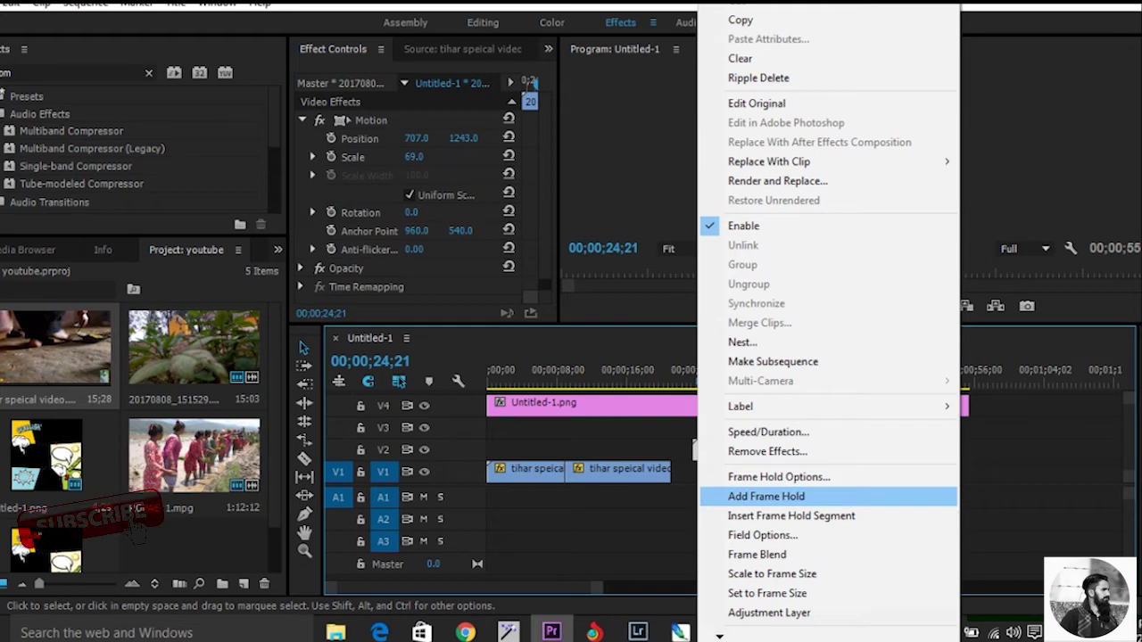
click(704, 496)
drag(695, 449, 489, 449)
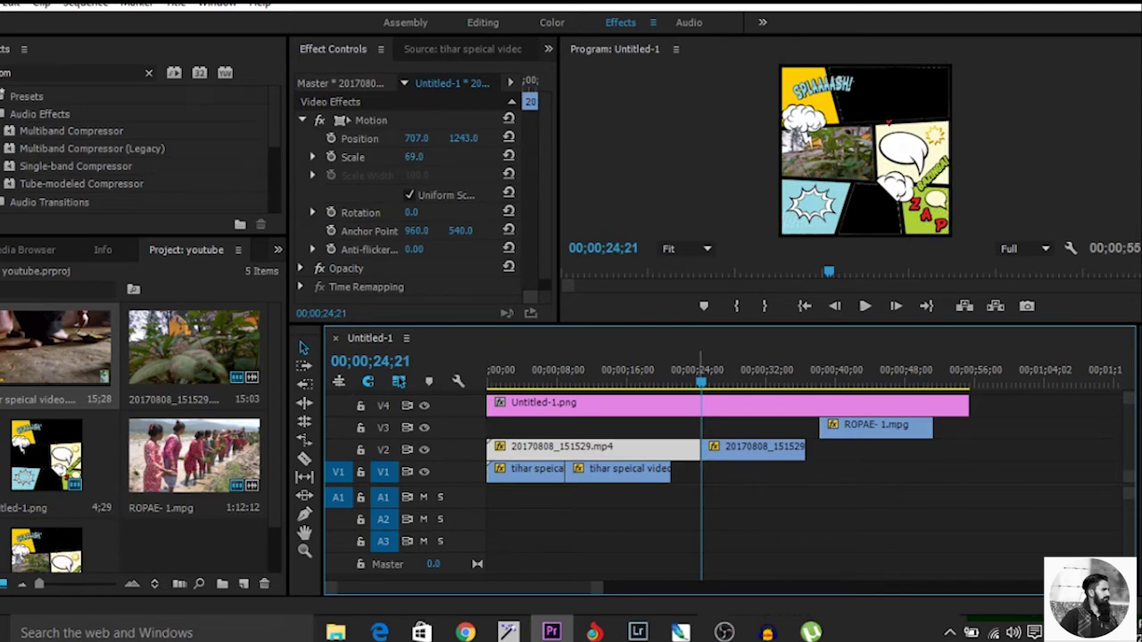
Cut the ROPAE- 1.mpg clip at 00;00;39;12, freeze its first piece with a frame hold and extend it back to the sequence start
drag(701, 382, 830, 382)
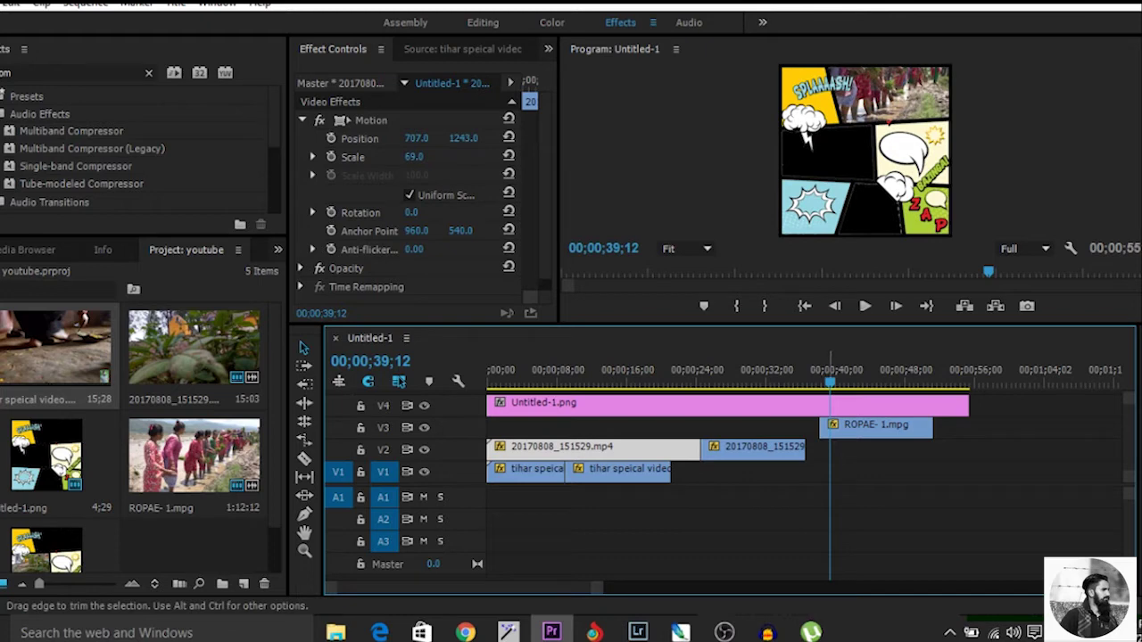
click(848, 428)
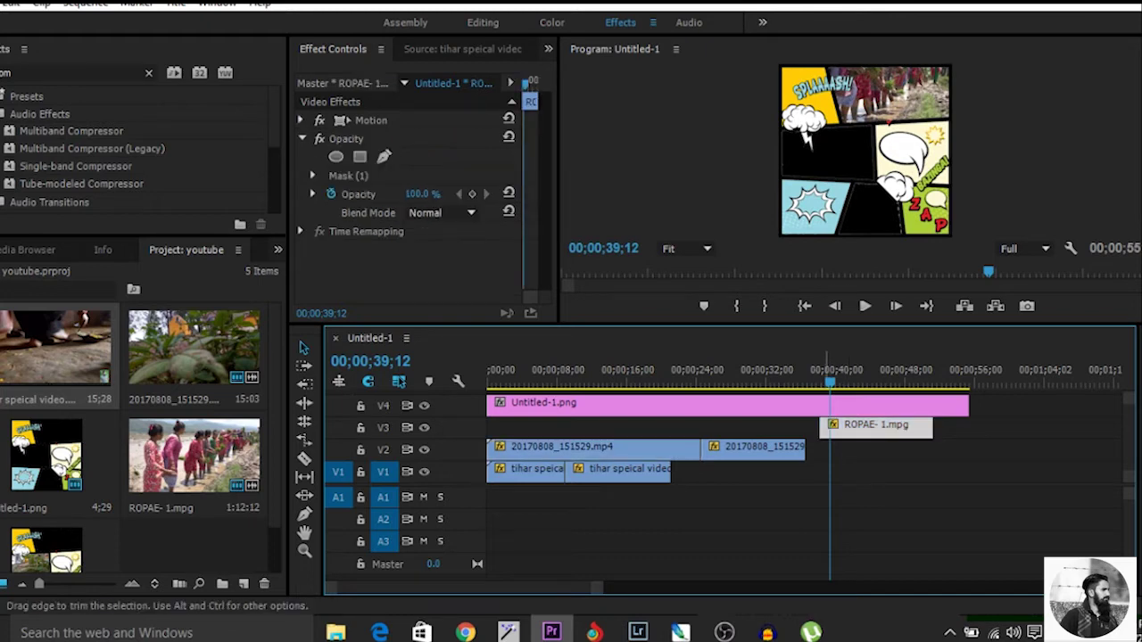
key(ctrl+k)
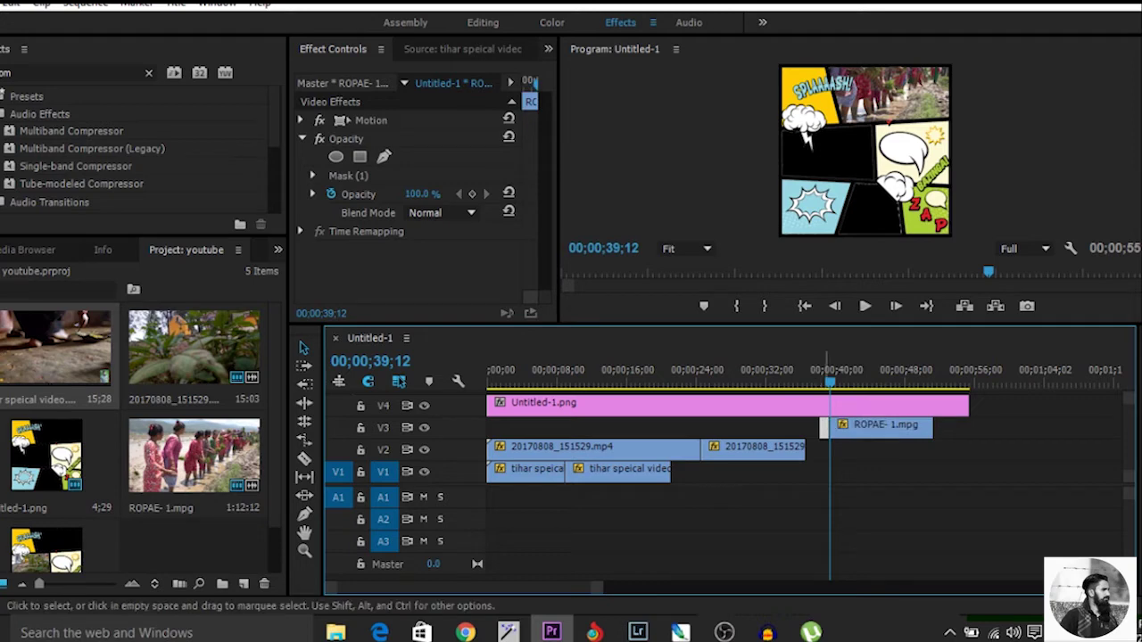
right_click(826, 425)
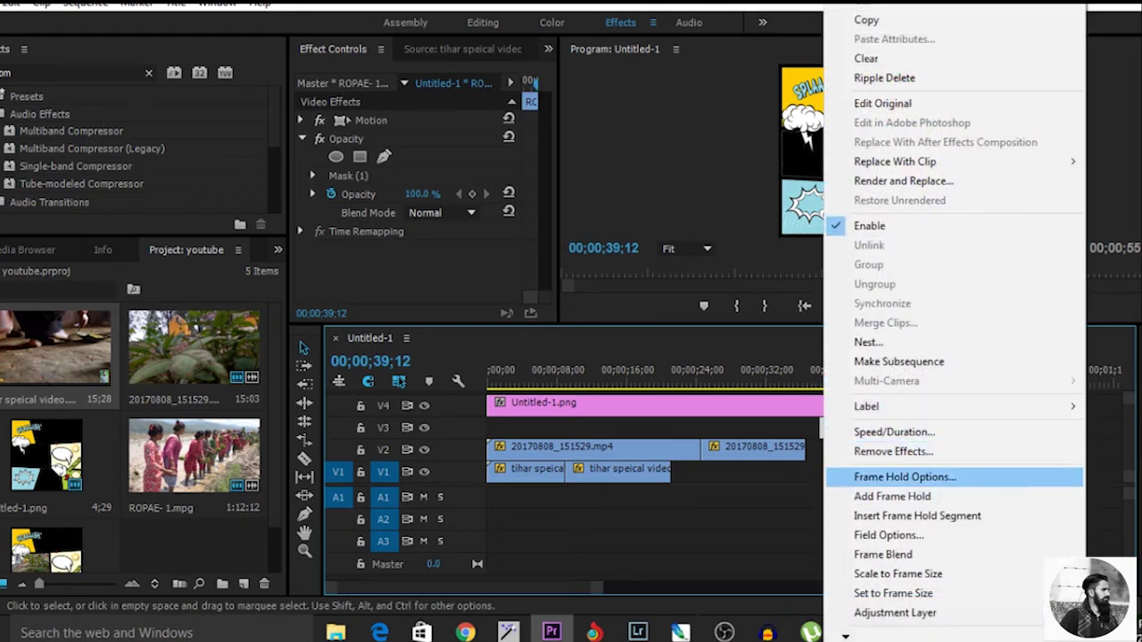
key(Return)
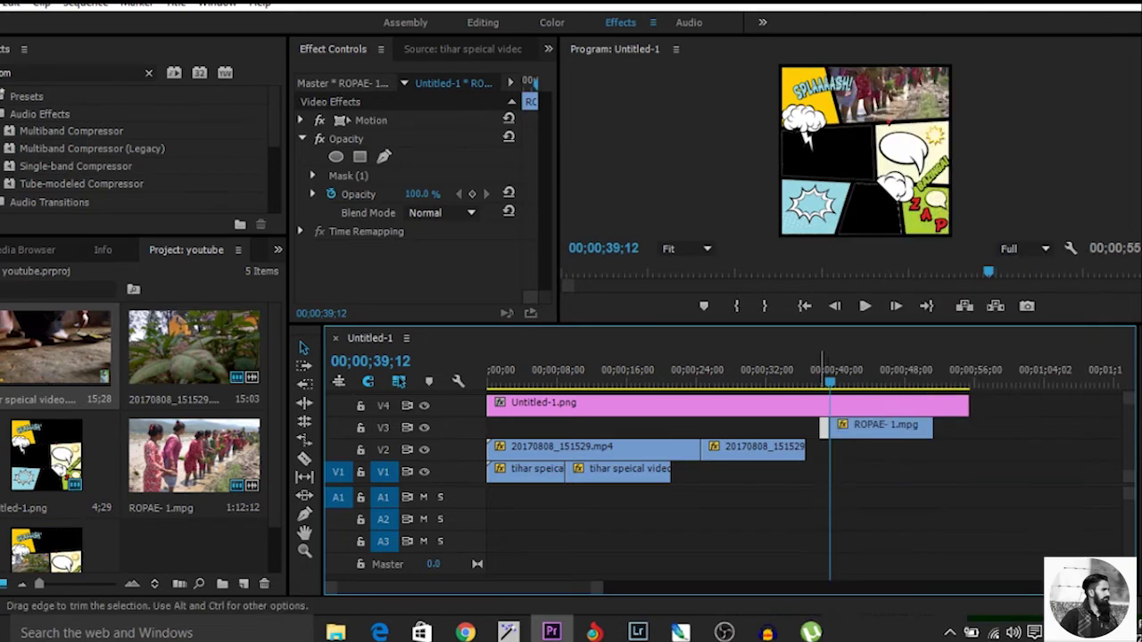
drag(823, 428, 489, 427)
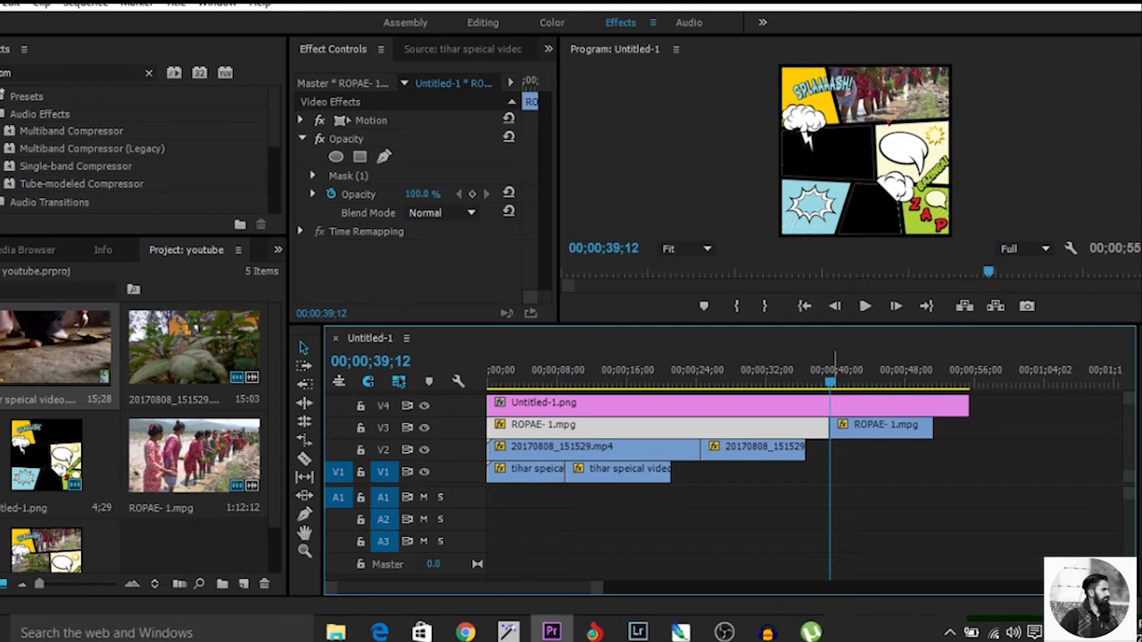
Cut ROPAE- 1.mpg at 00;00;50;07 and 20170808_151529 at 00;00;35;18, freeze their tail pieces with frame holds and extend them to Untitled-1.png's end
drag(988, 272, 1107, 271)
drag(925, 382, 925, 382)
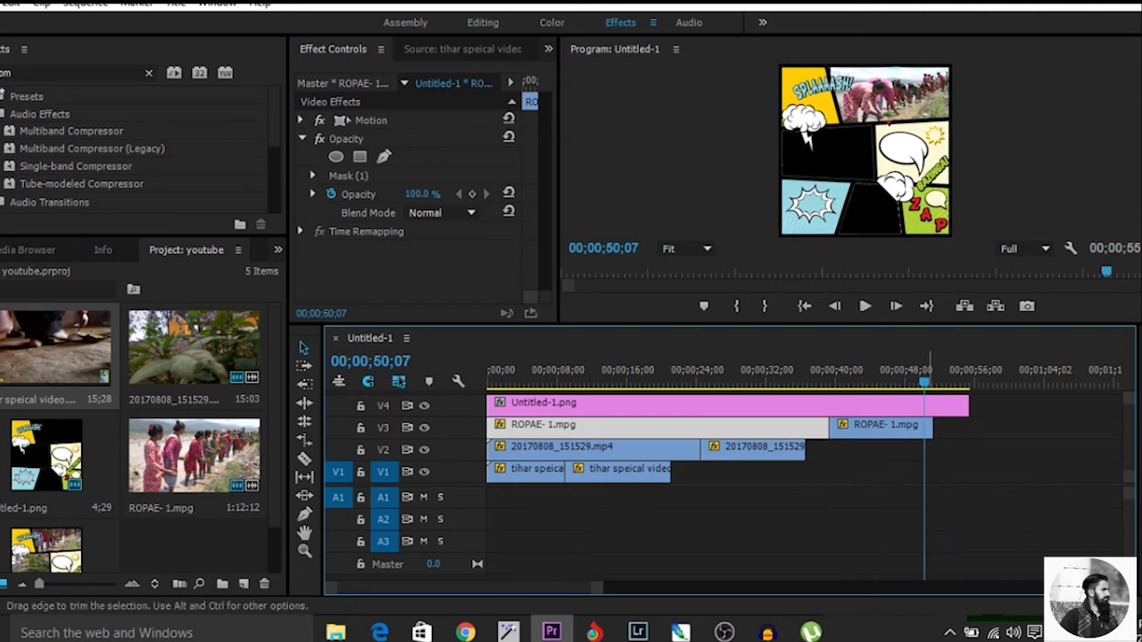
click(924, 426)
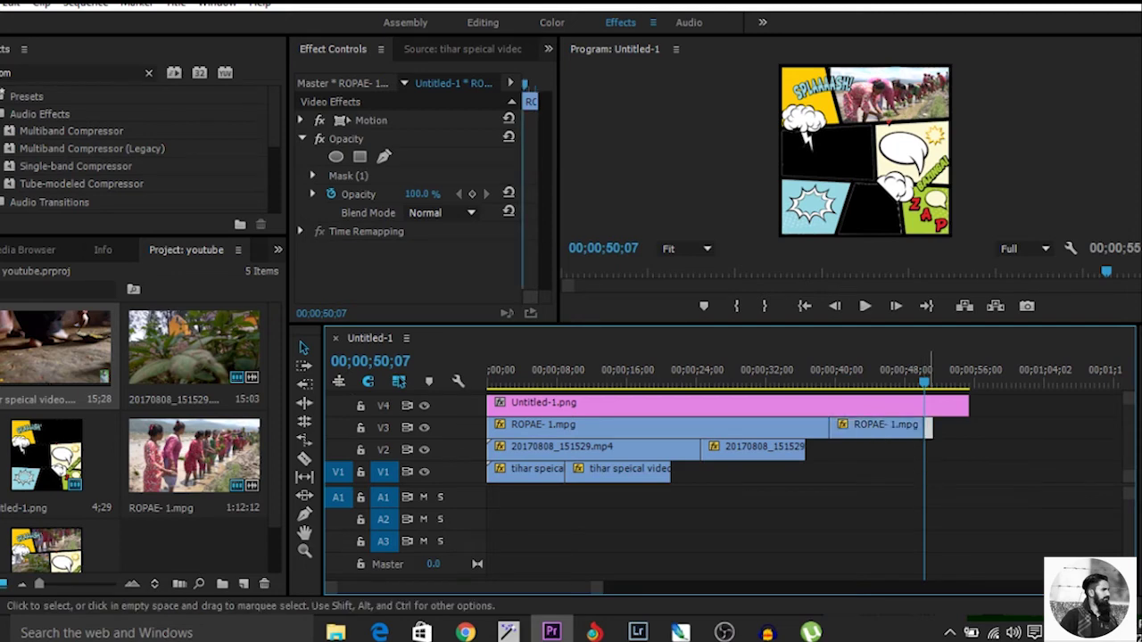
right_click(909, 426)
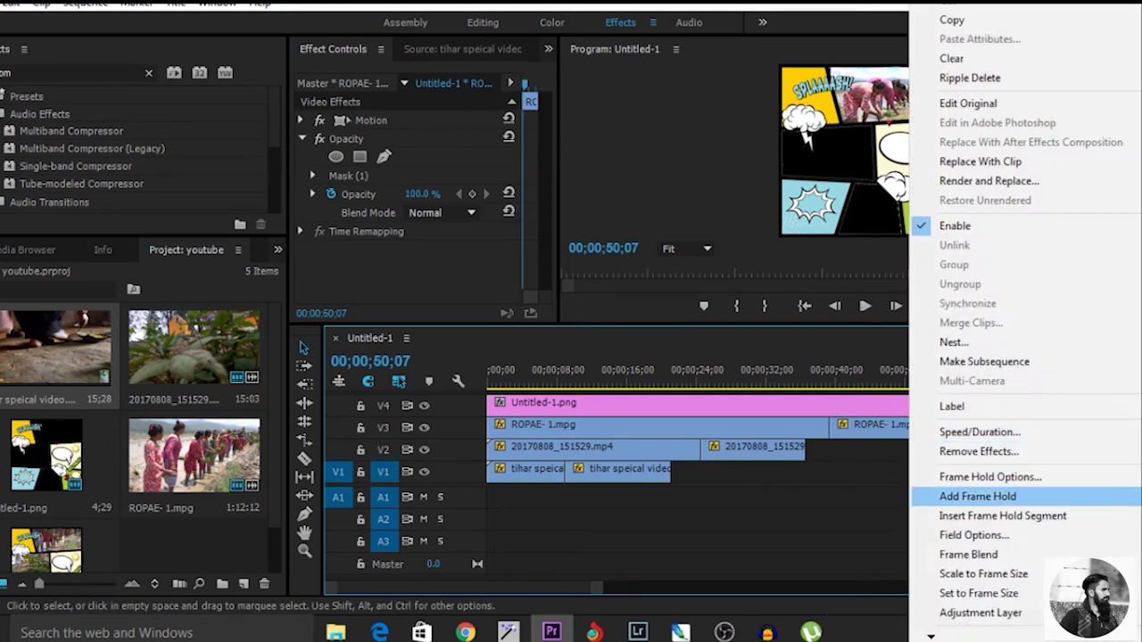
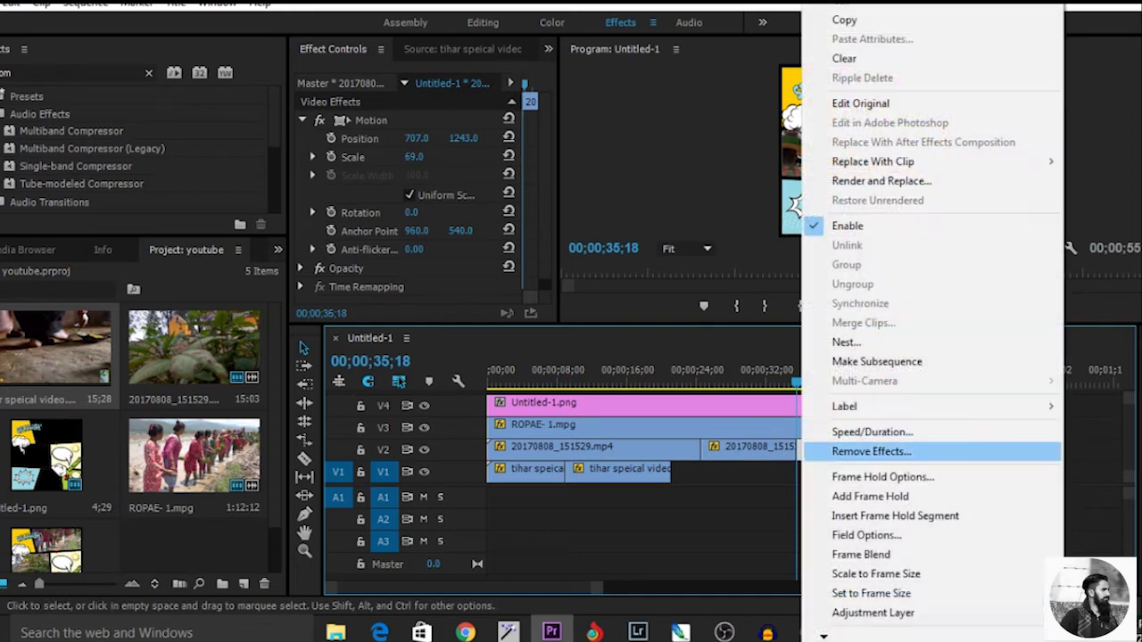
click(869, 497)
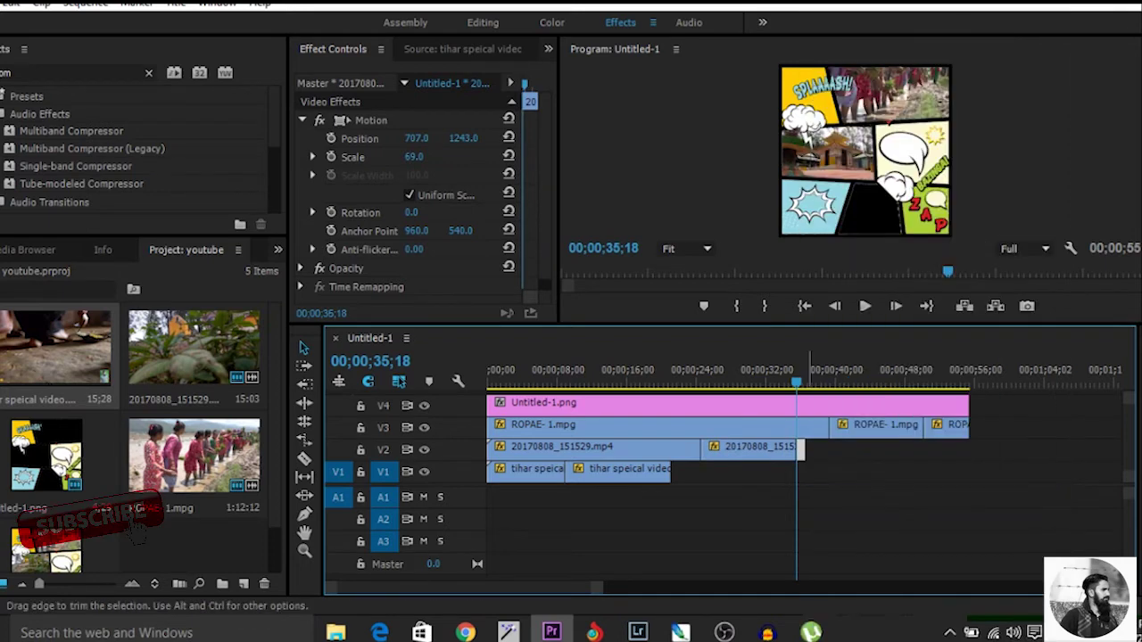
drag(807, 449, 969, 449)
Cut the tihar speical video clip at 00;00;20;01, freeze its tail piece with a frame hold and extend it to the end of Untitled-1.png
drag(797, 382, 657, 382)
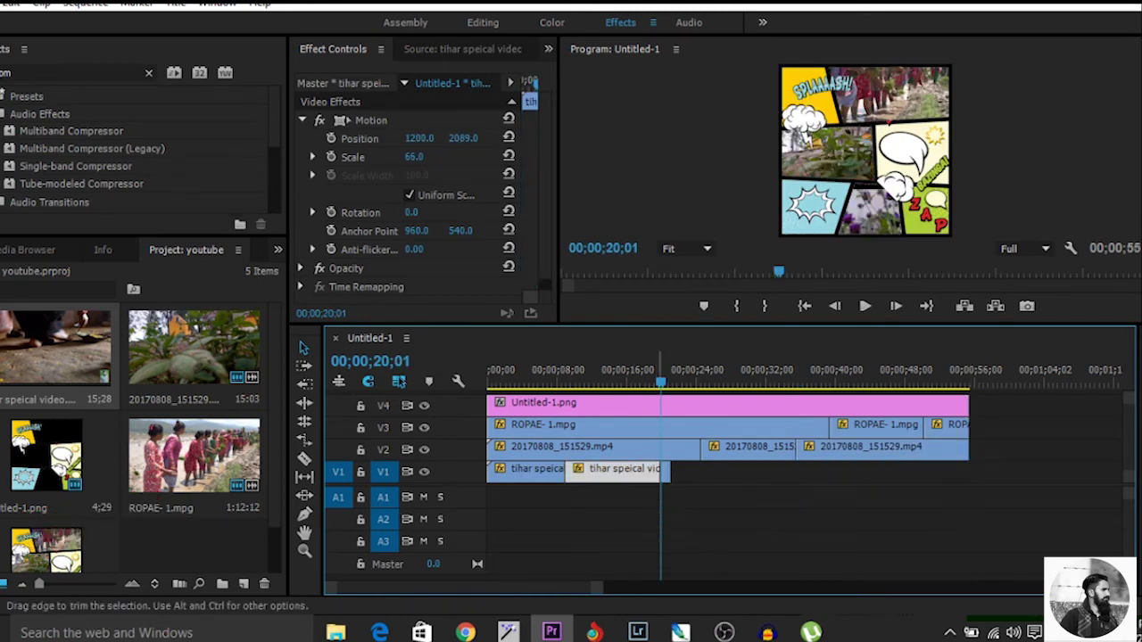
right_click(665, 470)
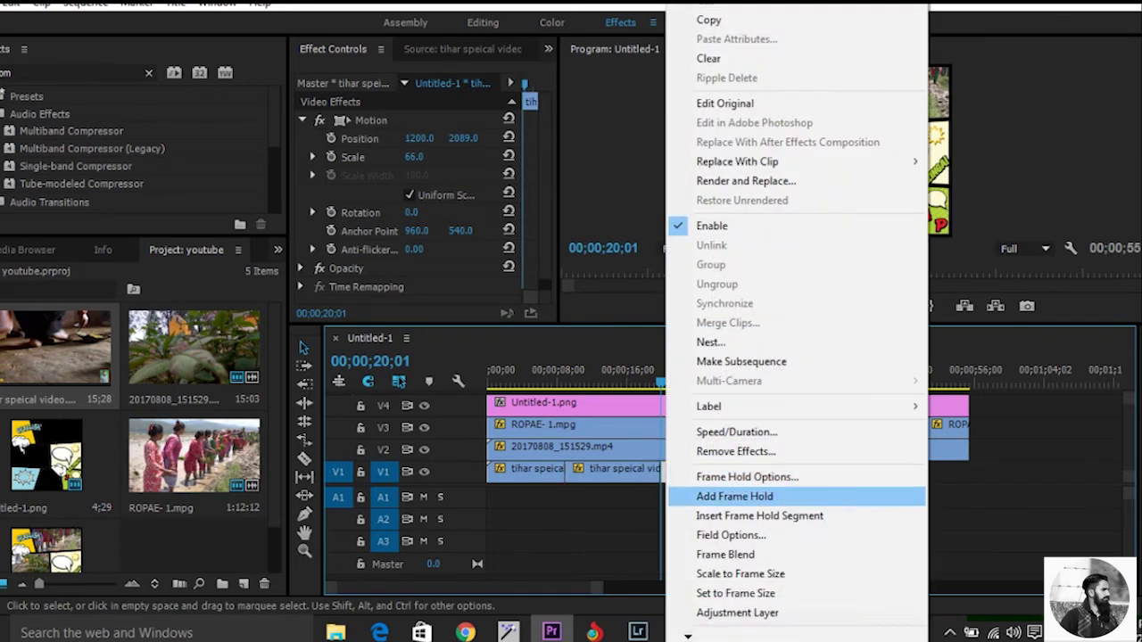
click(734, 496)
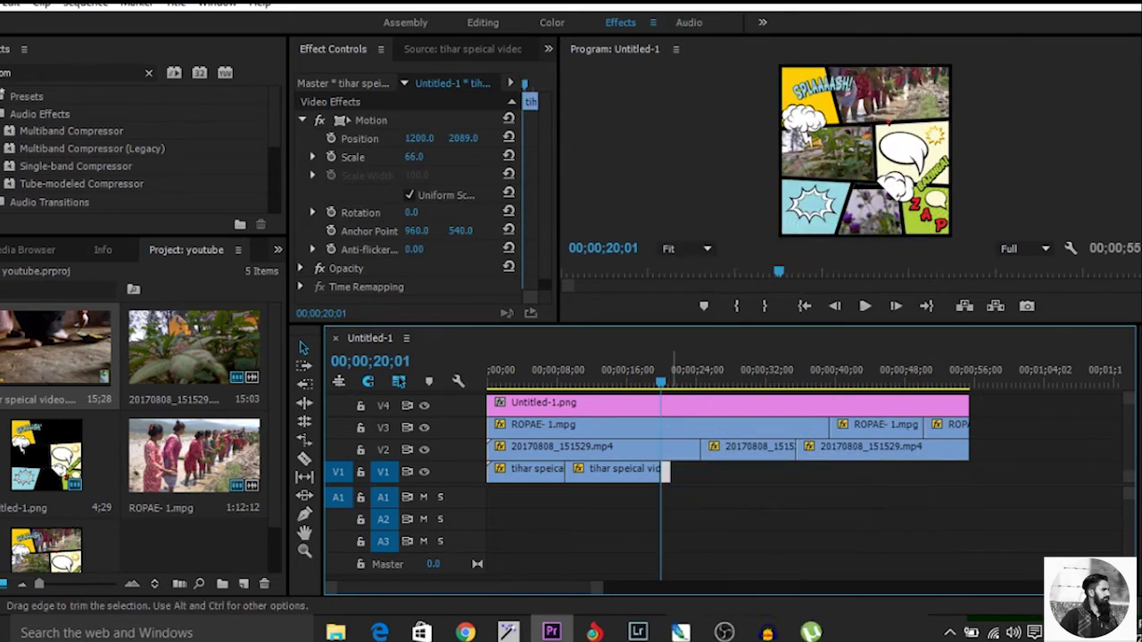
drag(665, 471, 969, 471)
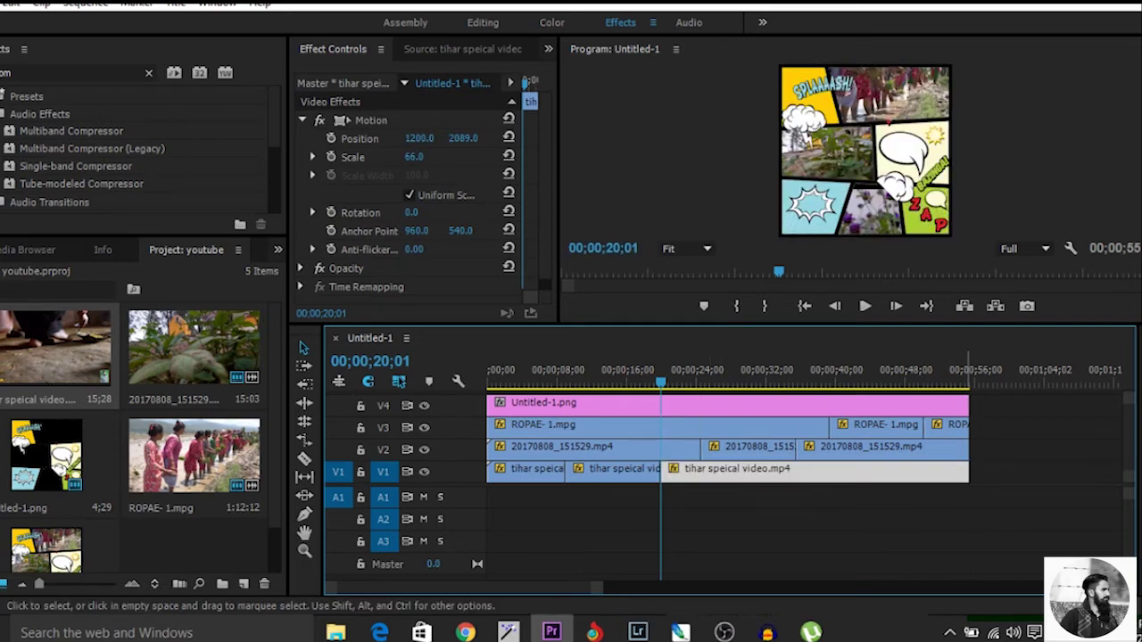
Preview the sequence from its start, nest all its clips together and name the nested sequence with the person's first name
drag(660, 381, 488, 381)
key(space)
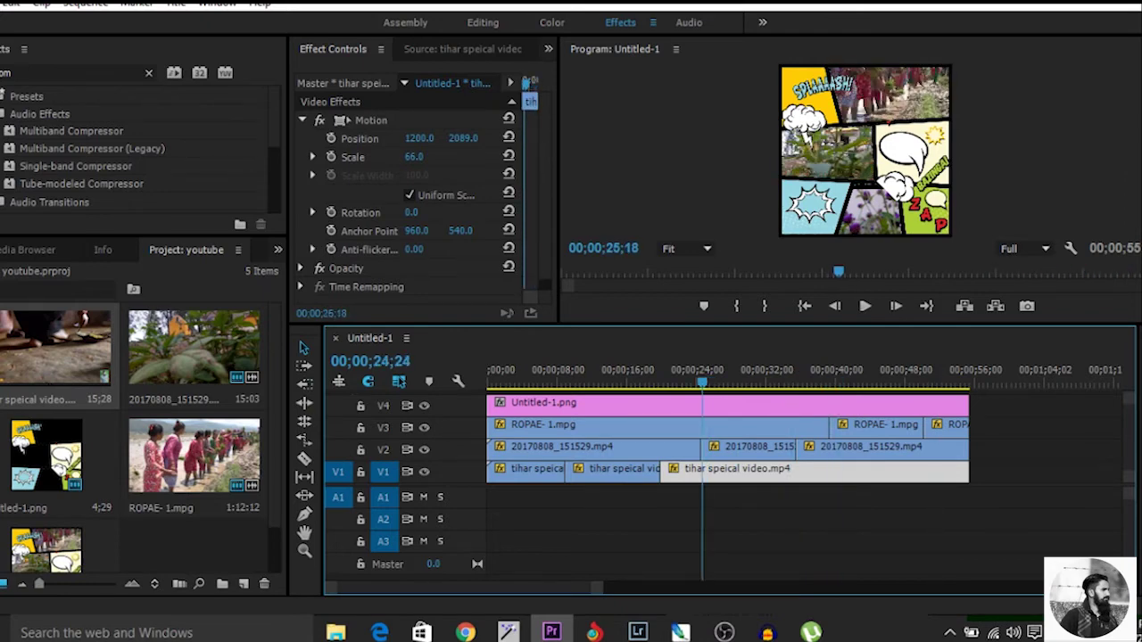
key(space)
key(Home)
key(ctrl+a)
right_click(547, 443)
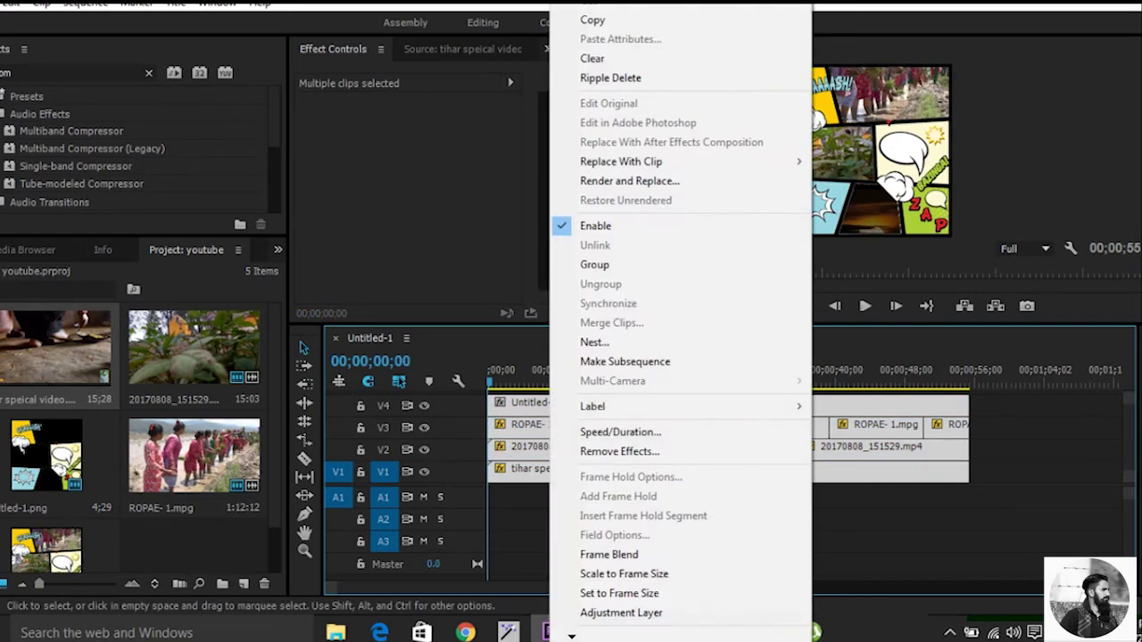
click(594, 342)
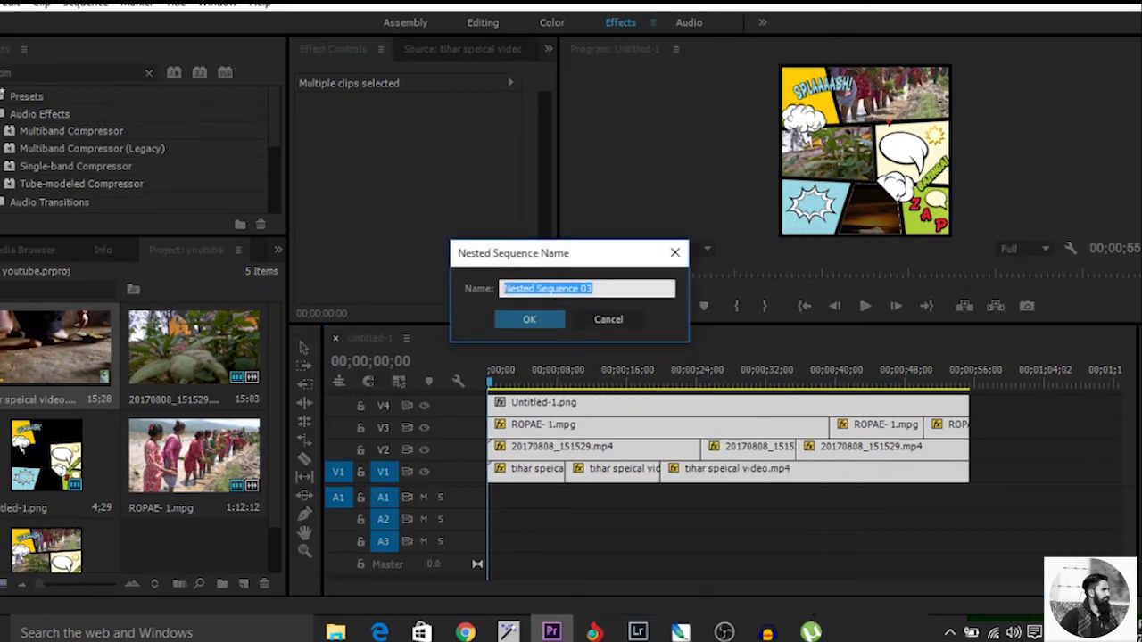
text(a)
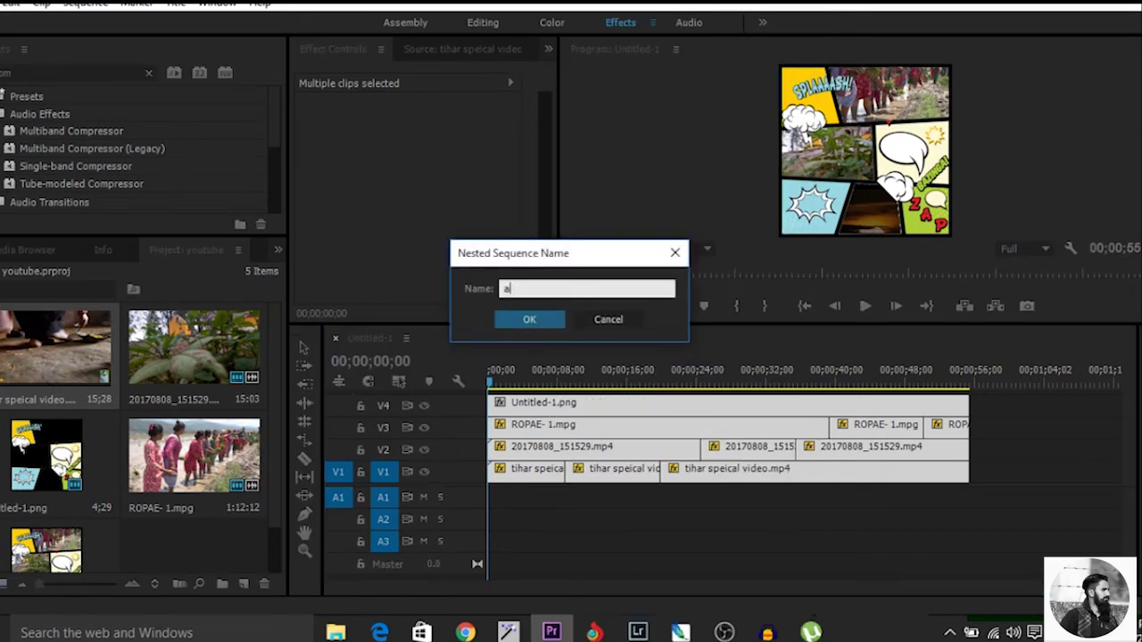
text(bijeet)
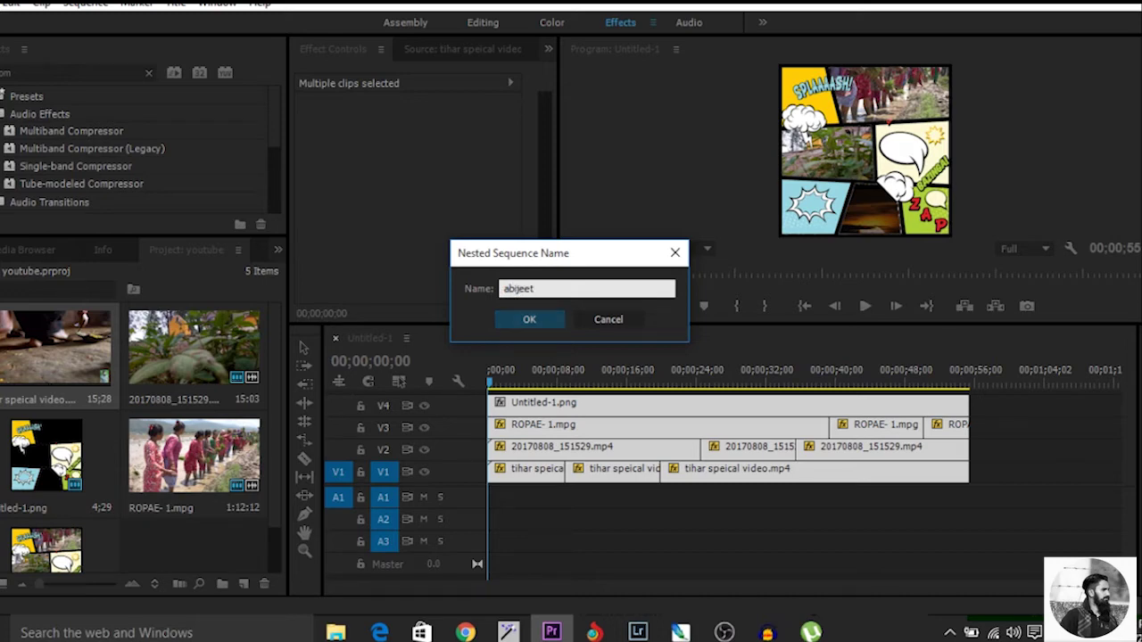
key(Return)
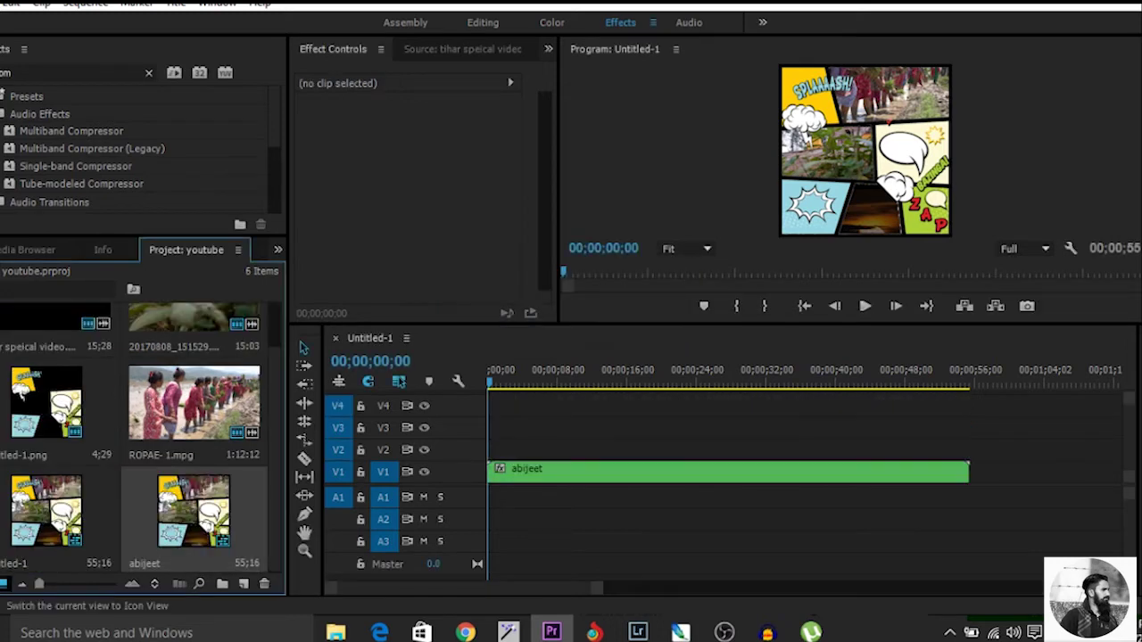
List the project items by name and create a new sequence from the AVCHD 1080p24 preset
click(4, 584)
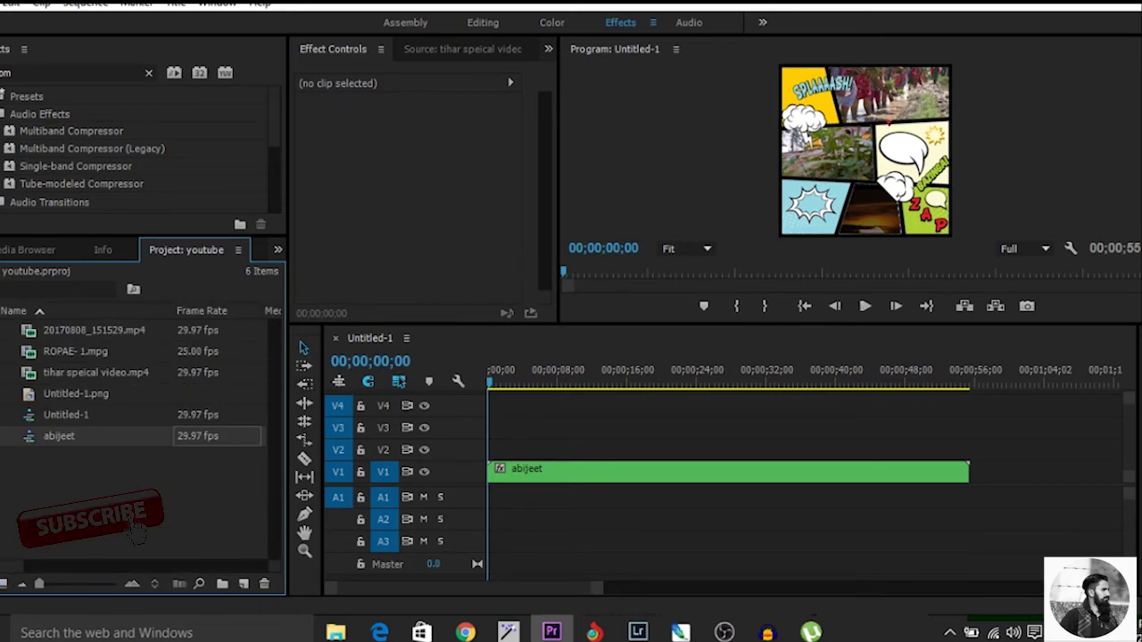
click(243, 583)
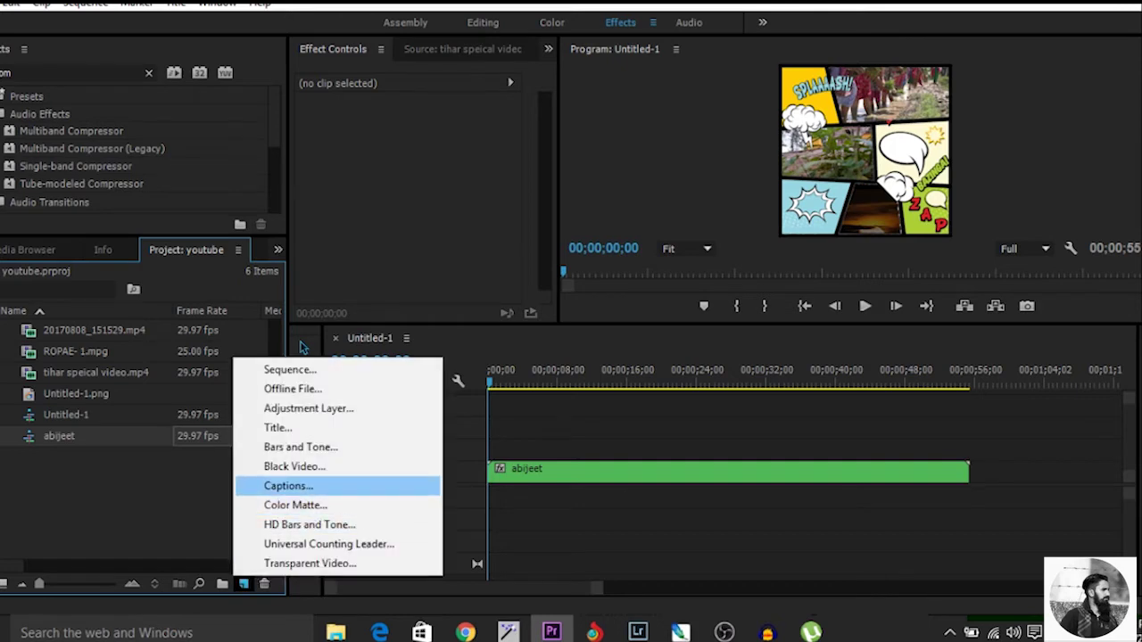
click(290, 369)
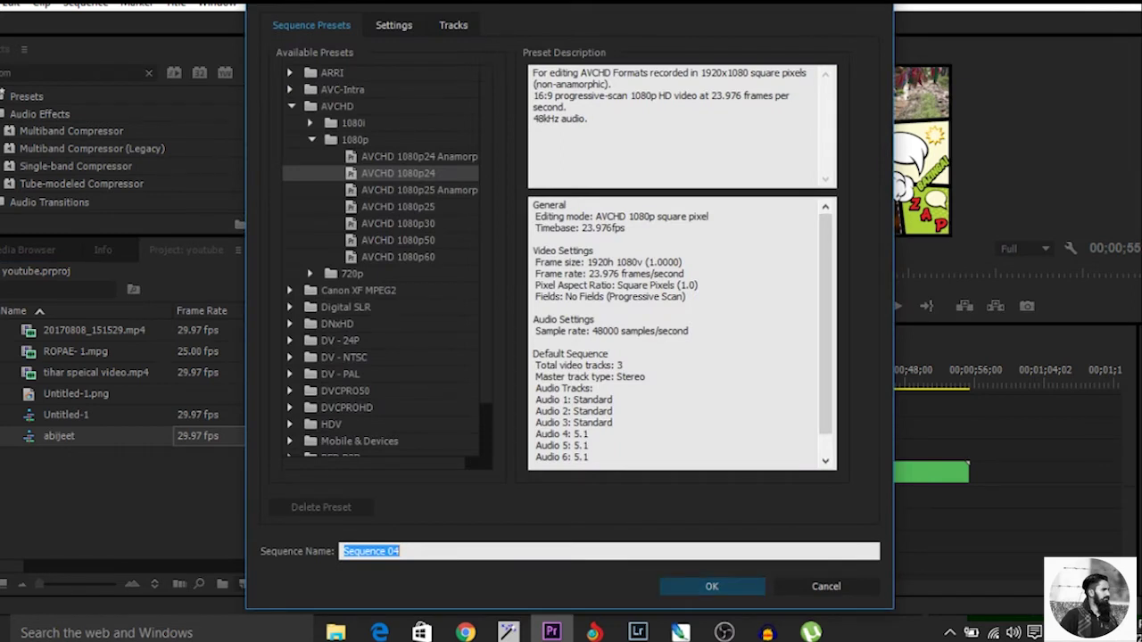
key(Return)
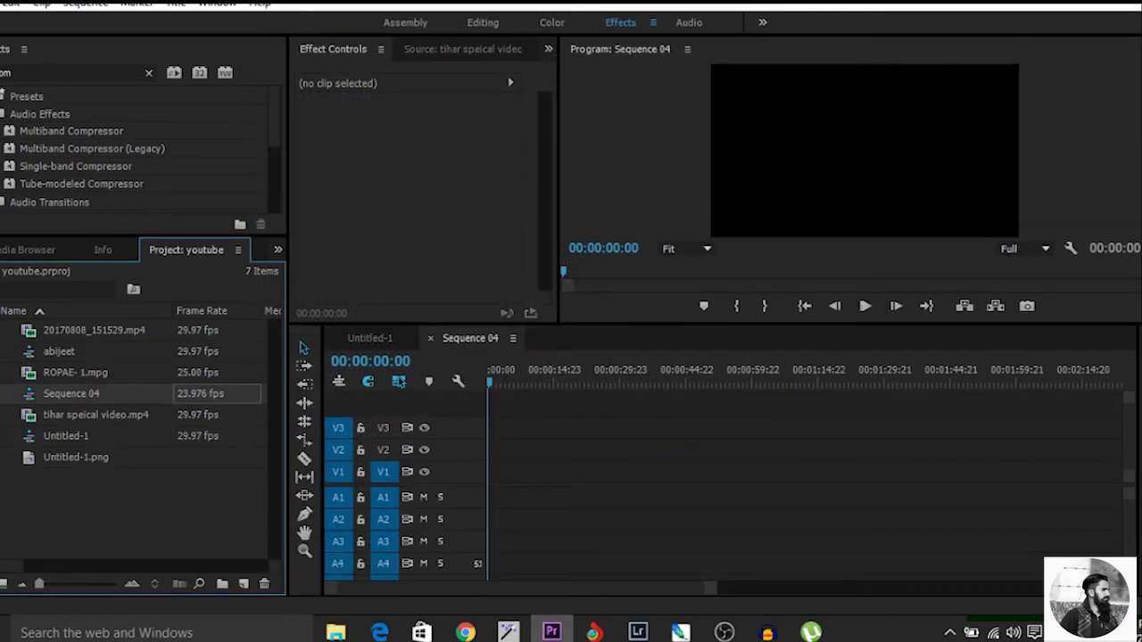
Place the Untitled-1 sequence at the start of video track V2 in the new sequence, keeping the existing sequence settings
click(69, 436)
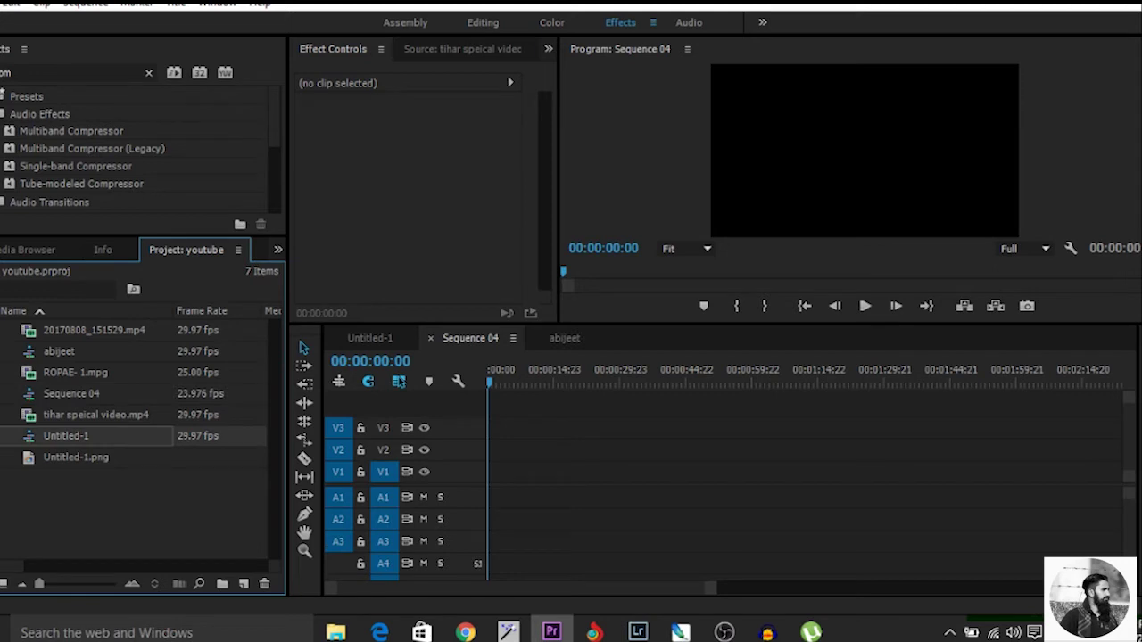
drag(66, 436, 492, 450)
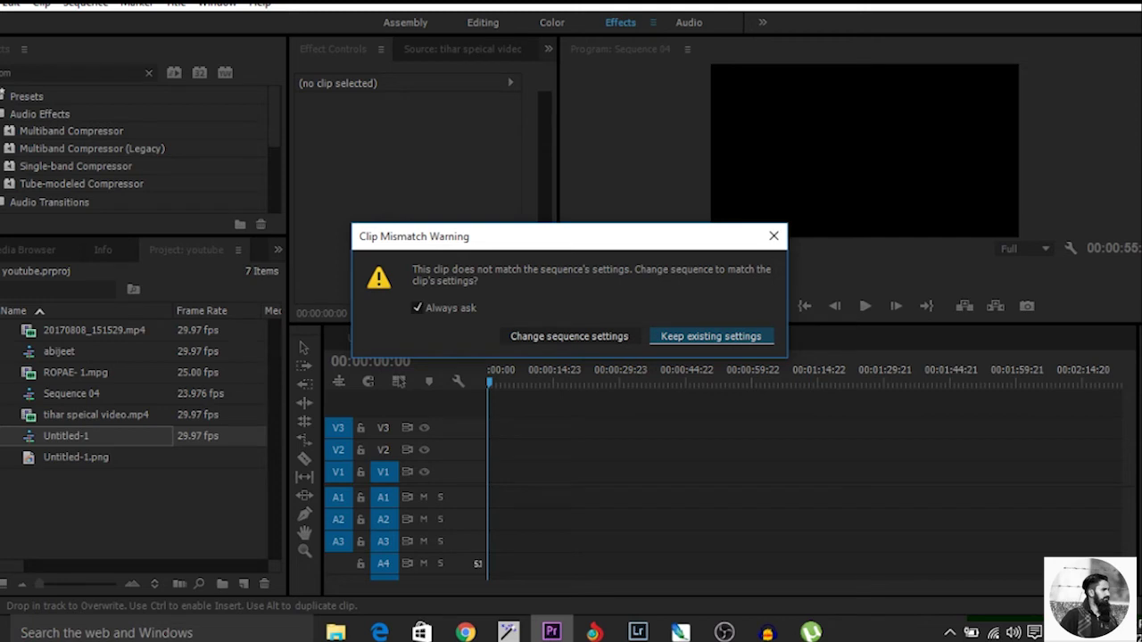
click(711, 336)
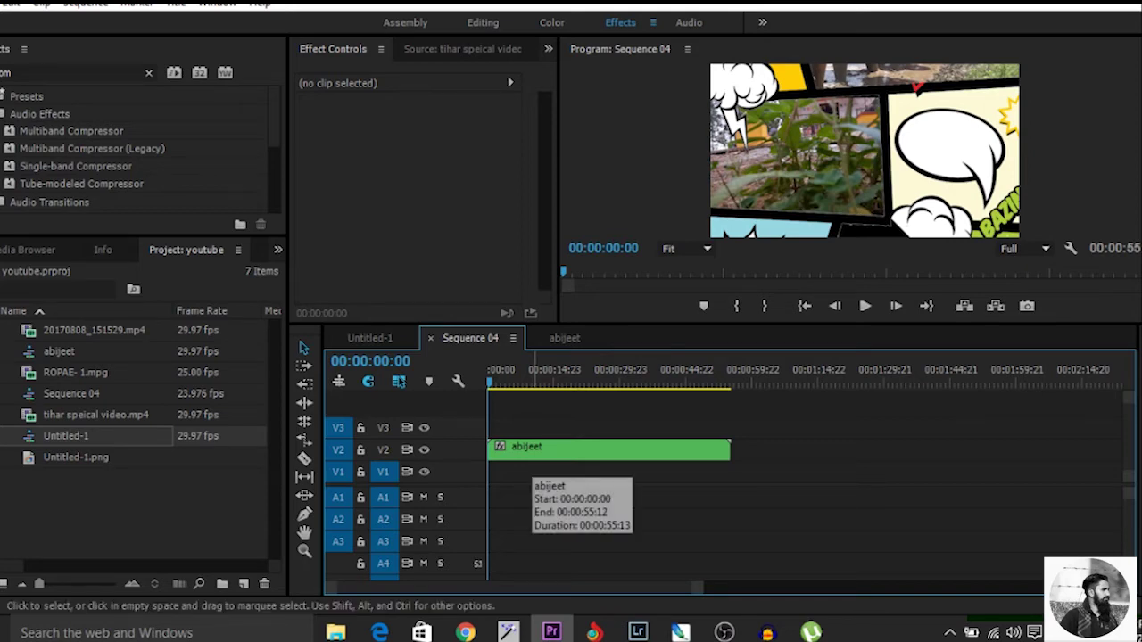
Keyframe the nested clip's motion at 00:00:00:00 with Position 185, -118 and Scale 123
click(531, 451)
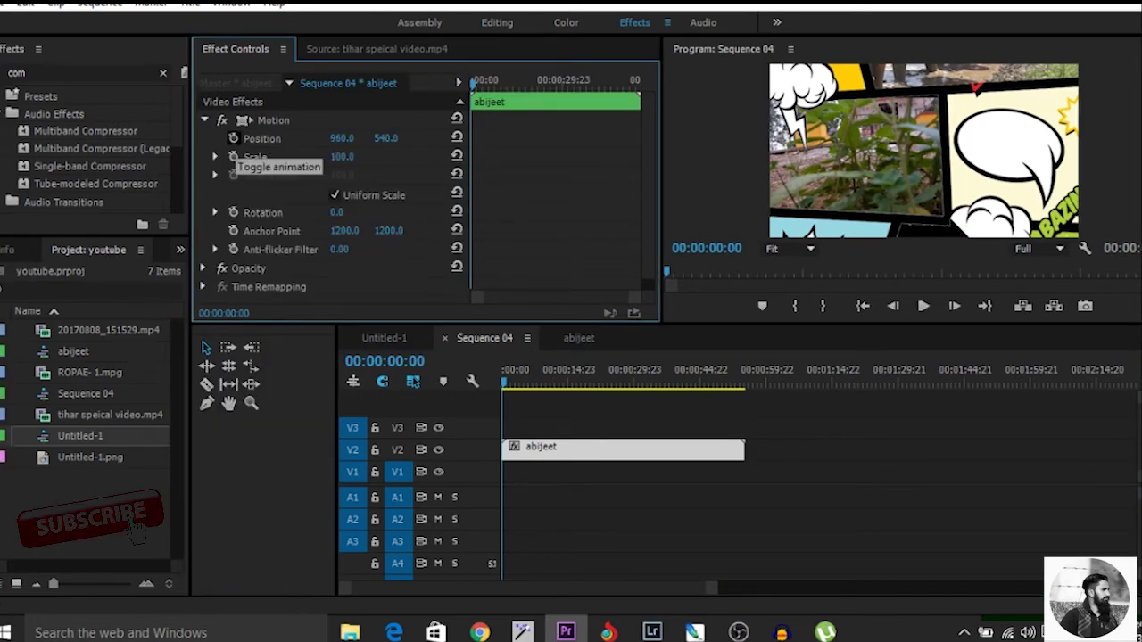
click(233, 140)
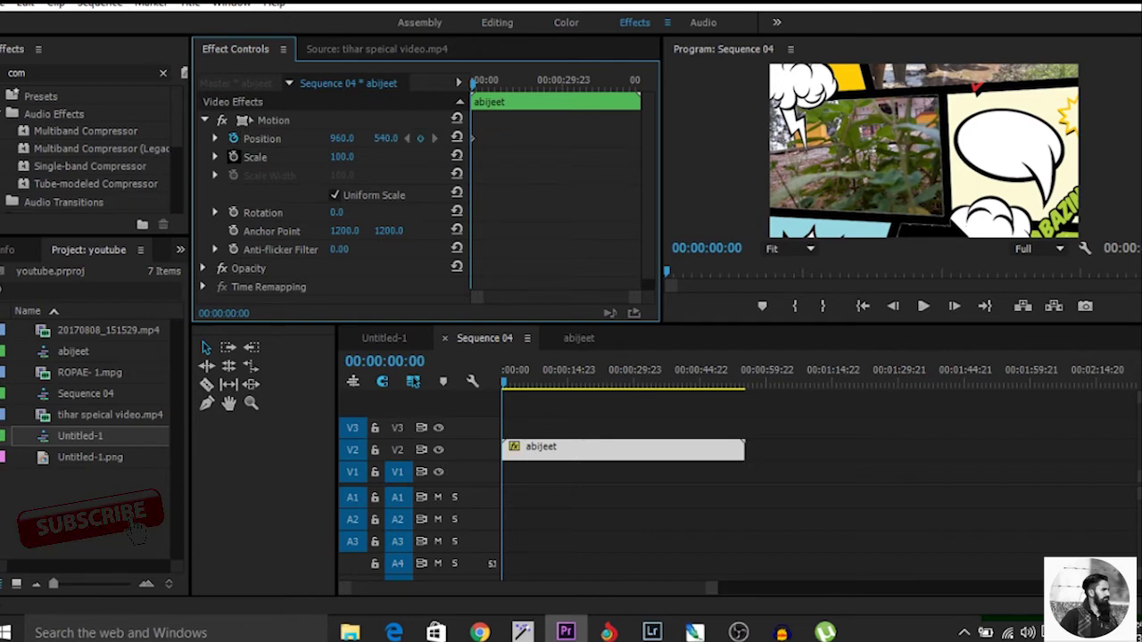
click(234, 157)
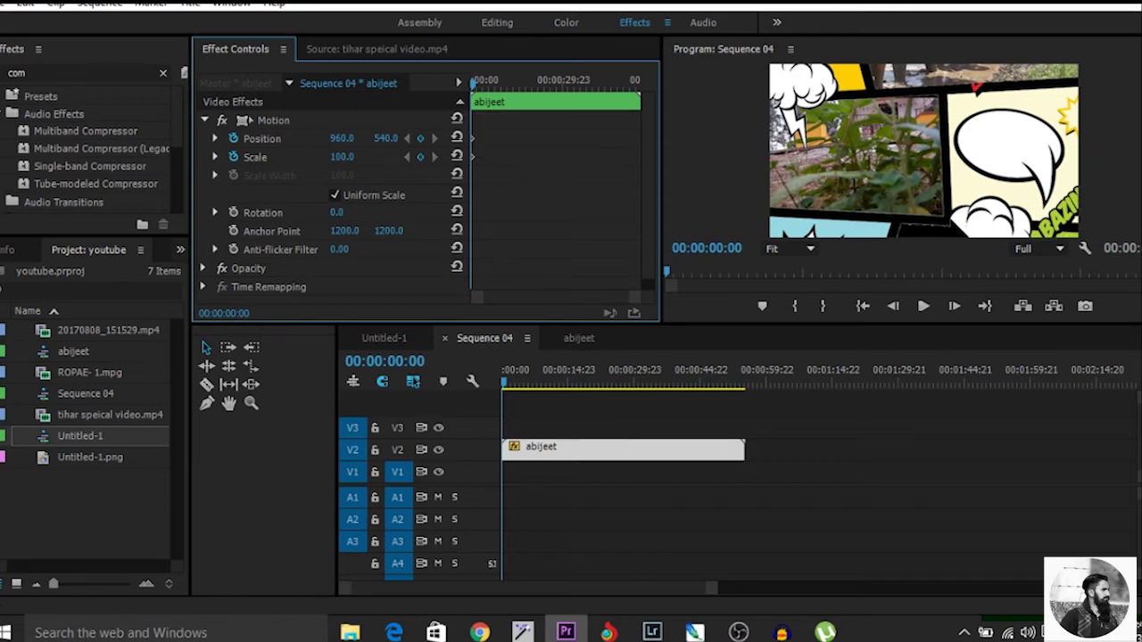
drag(385, 139, 303, 138)
drag(385, 138, 355, 156)
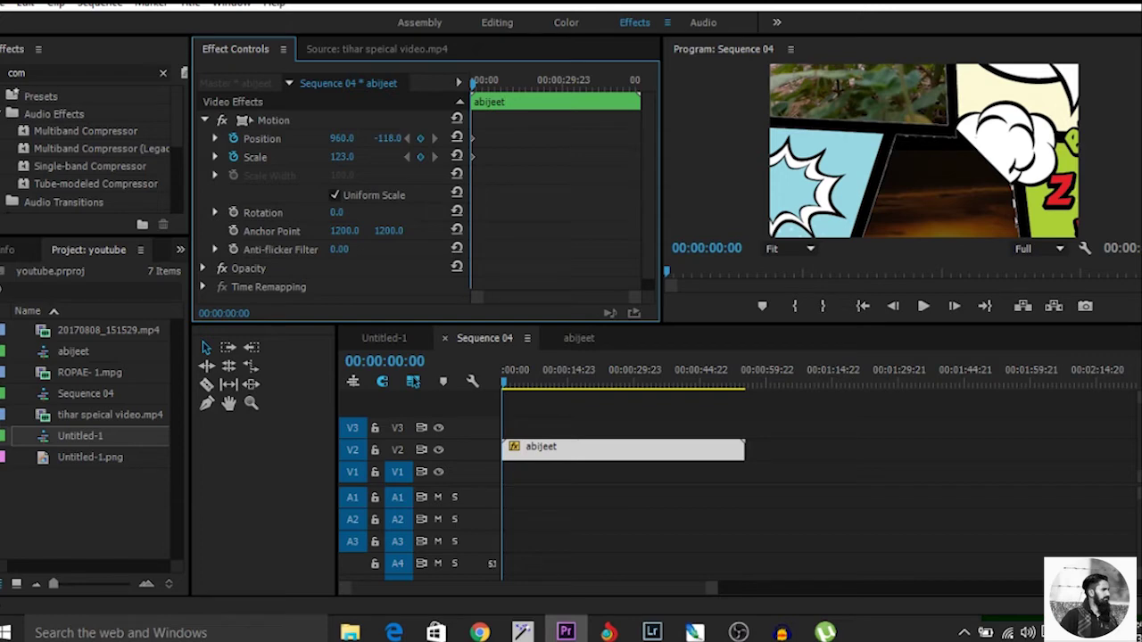
drag(342, 139, 93, 139)
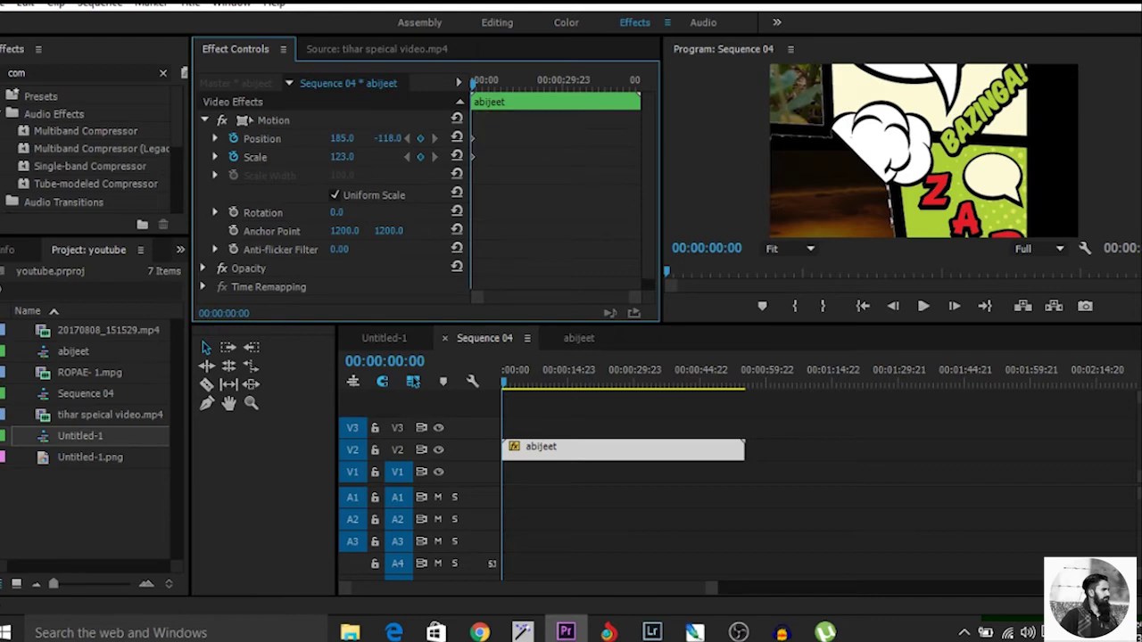
Apply the Basic 3D effect to the nested clip and keyframe Swivel at -38° and Tilt at 0° at 00:00:03:10
drag(473, 82, 480, 83)
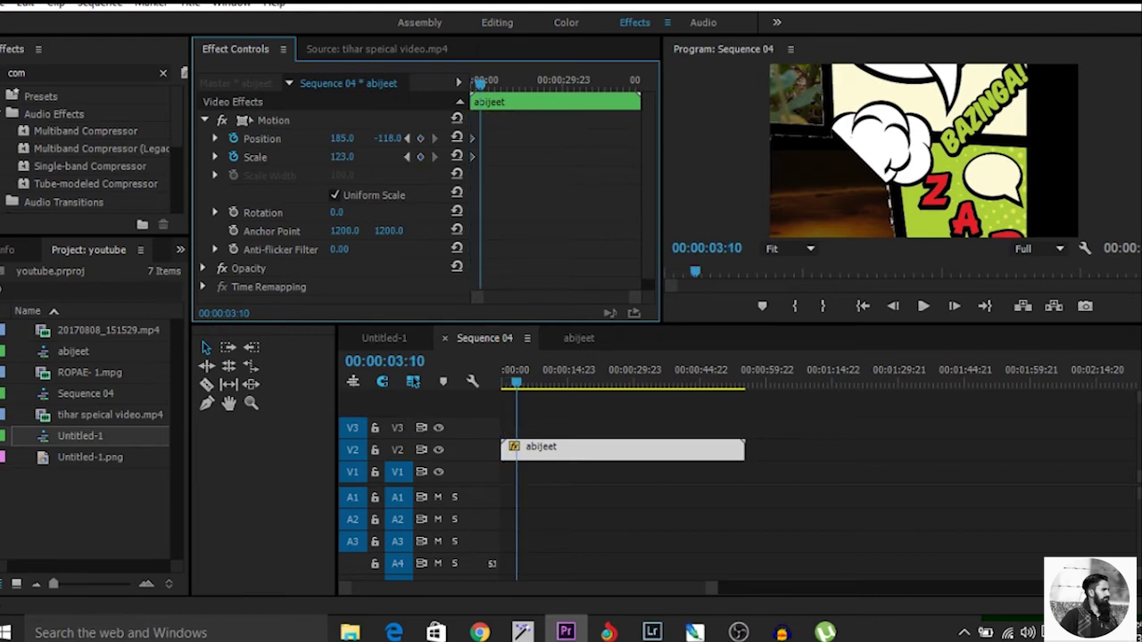
click(22, 73)
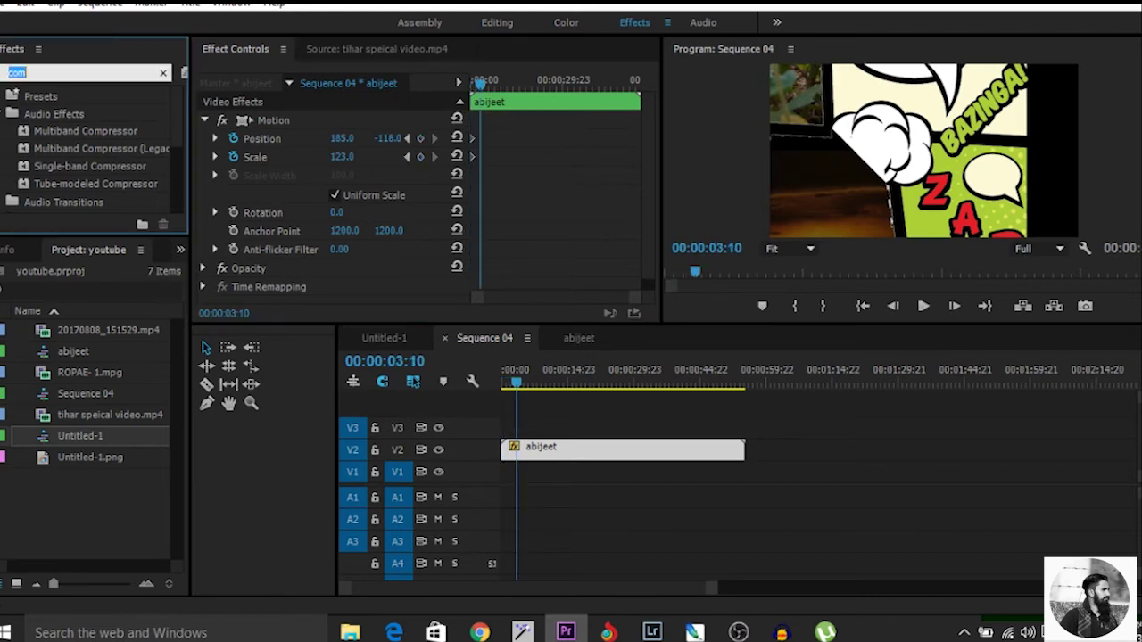
text(3d)
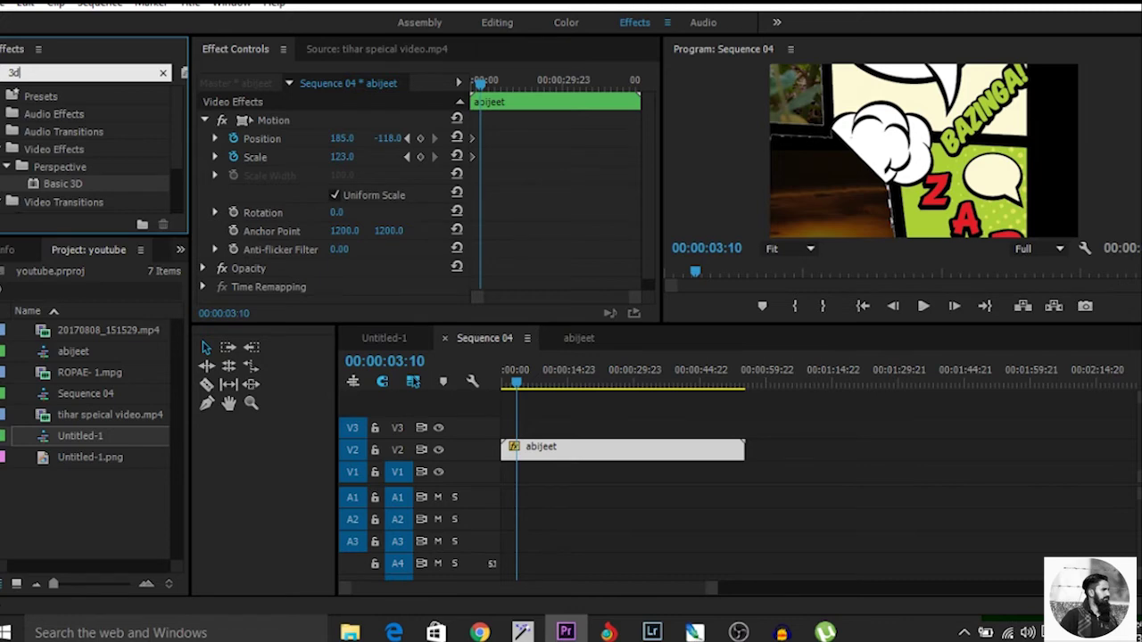
click(63, 184)
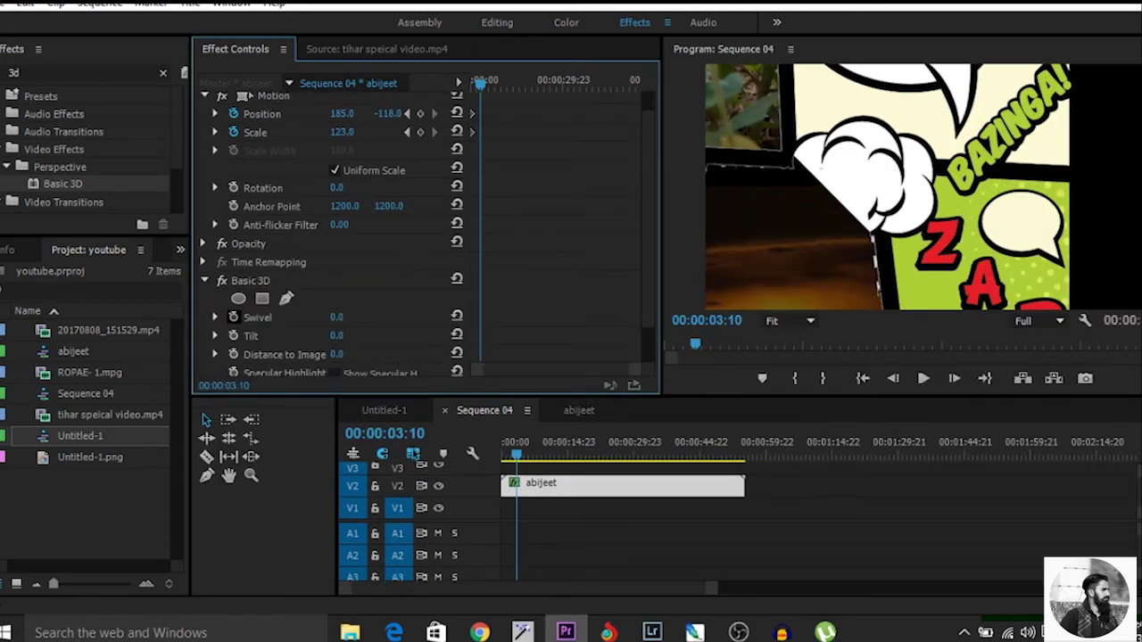
click(233, 317)
click(233, 335)
mouse_move(336, 316)
mouse_down()
mouse_move(303, 317)
mouse_move(333, 336)
mouse_up()
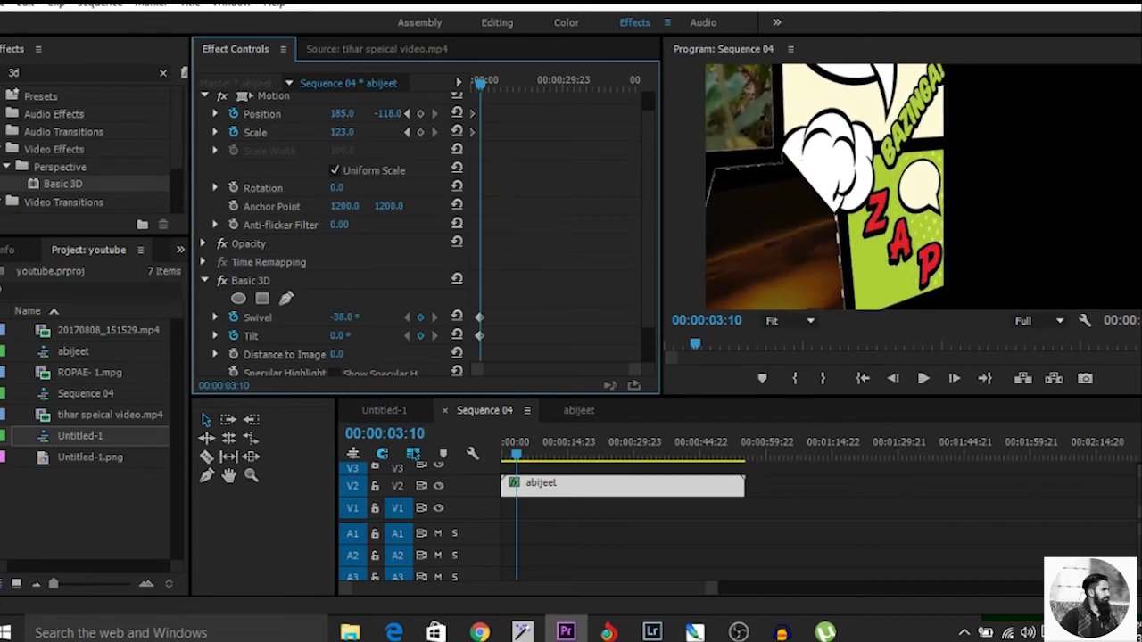
Set the nested clip's Position to 982, -104 and its Scale to 108 at 00:00:03:10
drag(387, 114, 400, 114)
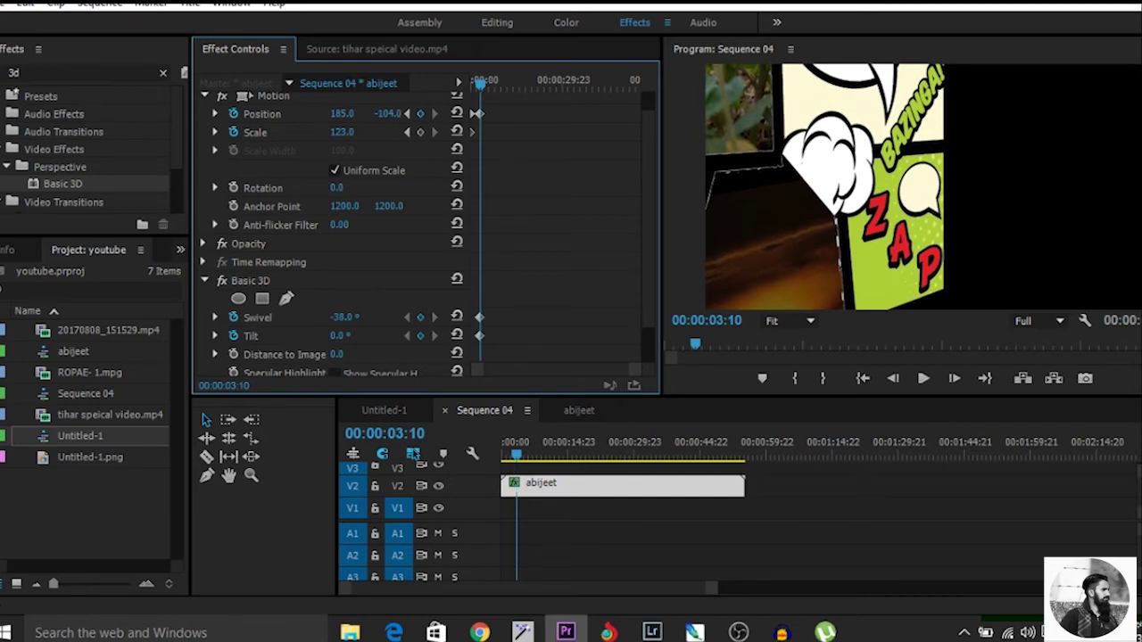
click(262, 114)
mouse_move(342, 132)
mouse_down()
mouse_move(312, 132)
mouse_move(328, 132)
mouse_up()
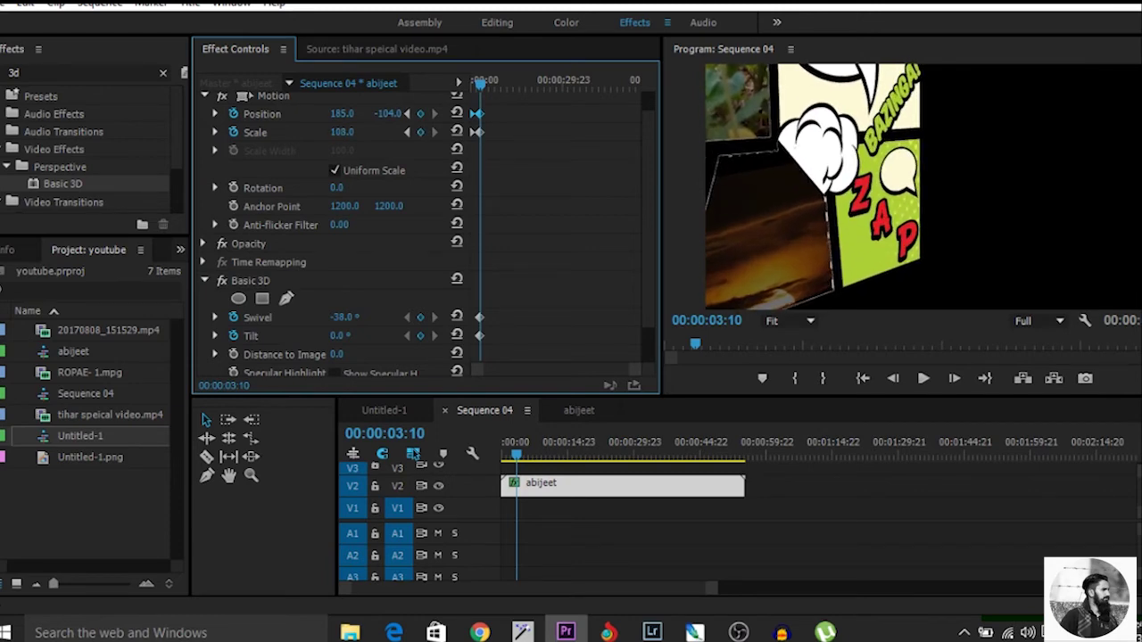
drag(342, 115, 1053, 114)
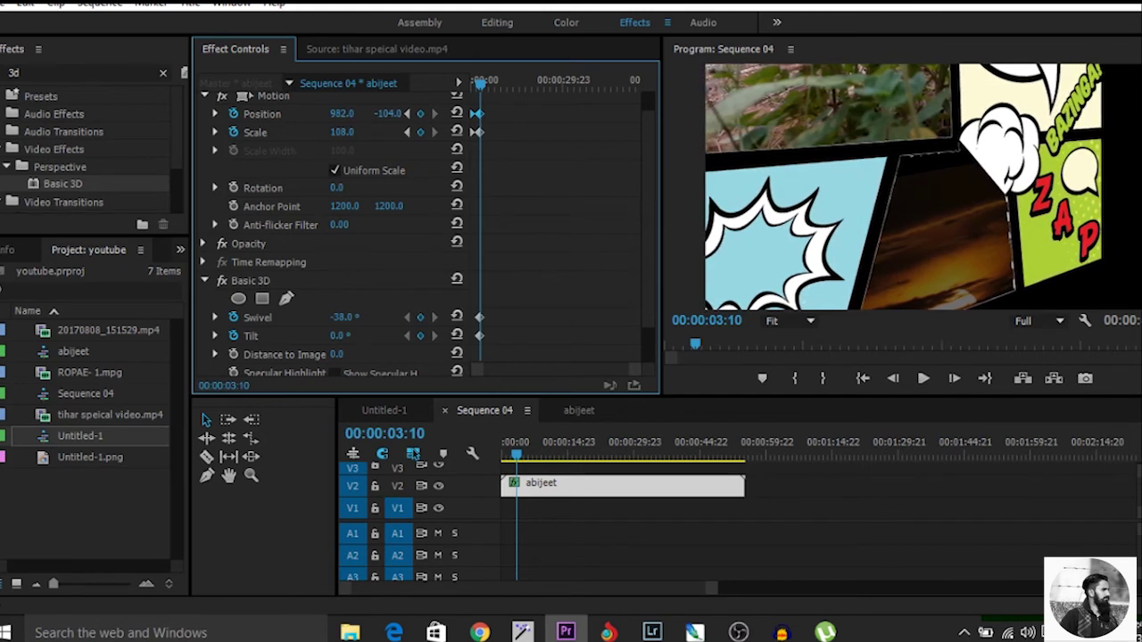
Keyframe the nested clip with Scale 113 and Swivel -8° at 00:00:13:04, and Position 982, 663 and Swivel 38° at 00:00:16:21
key(space)
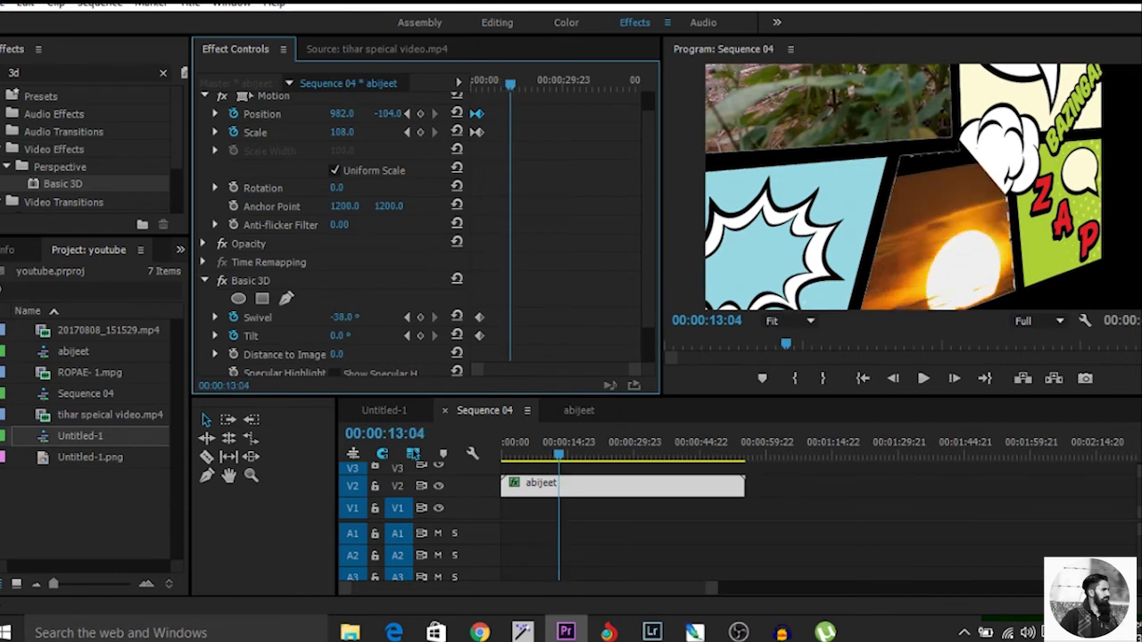
drag(341, 132, 347, 132)
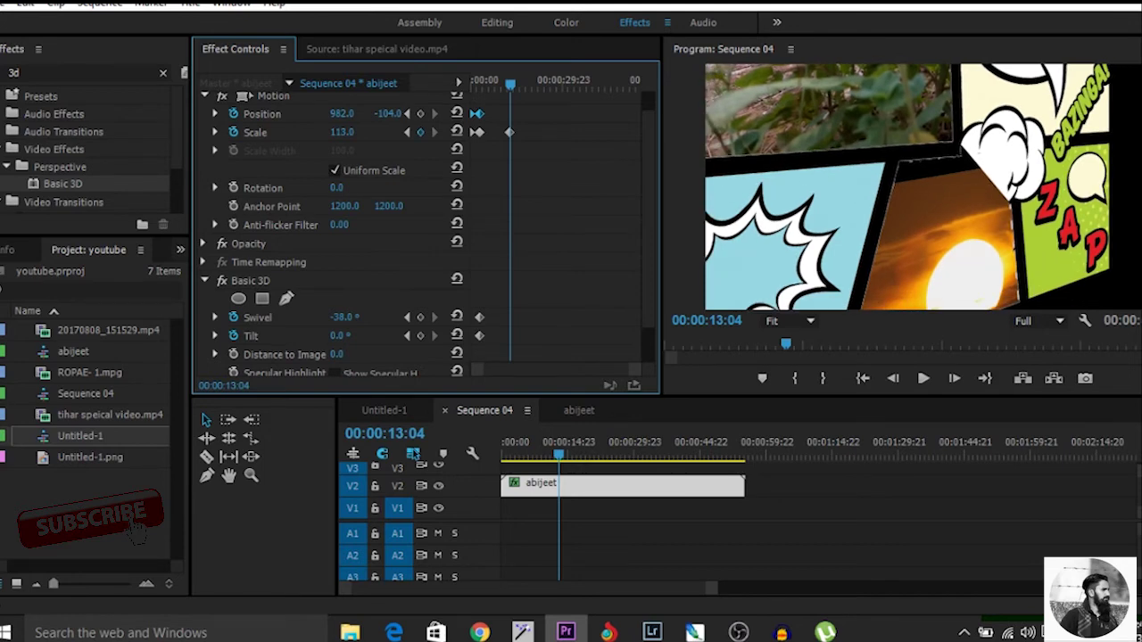
drag(343, 318, 370, 317)
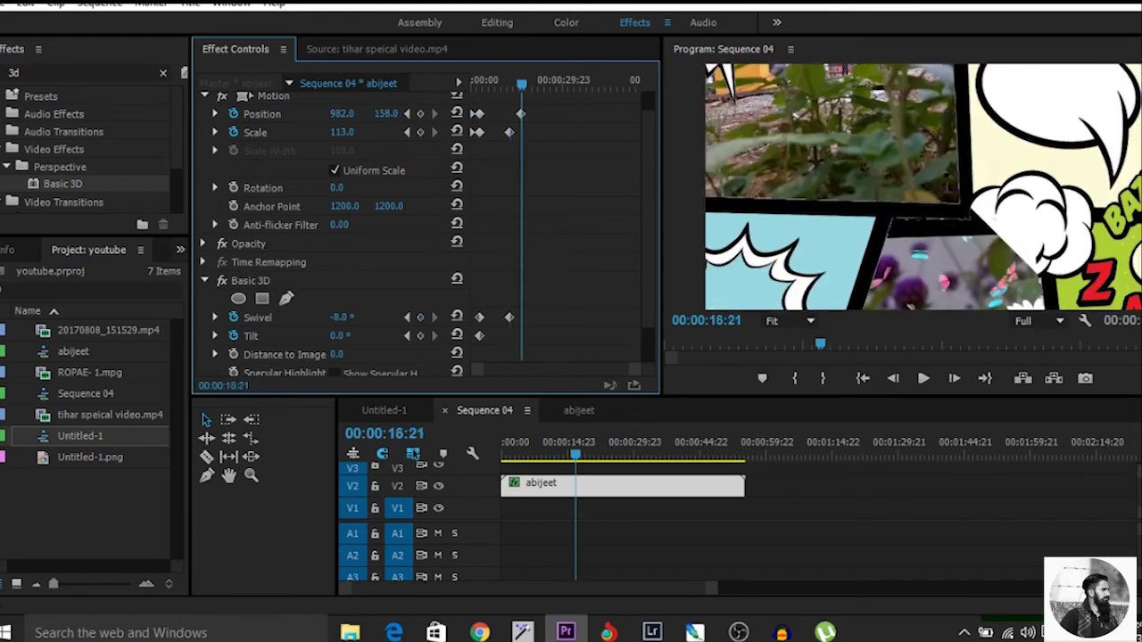
drag(386, 114, 588, 113)
drag(340, 318, 382, 318)
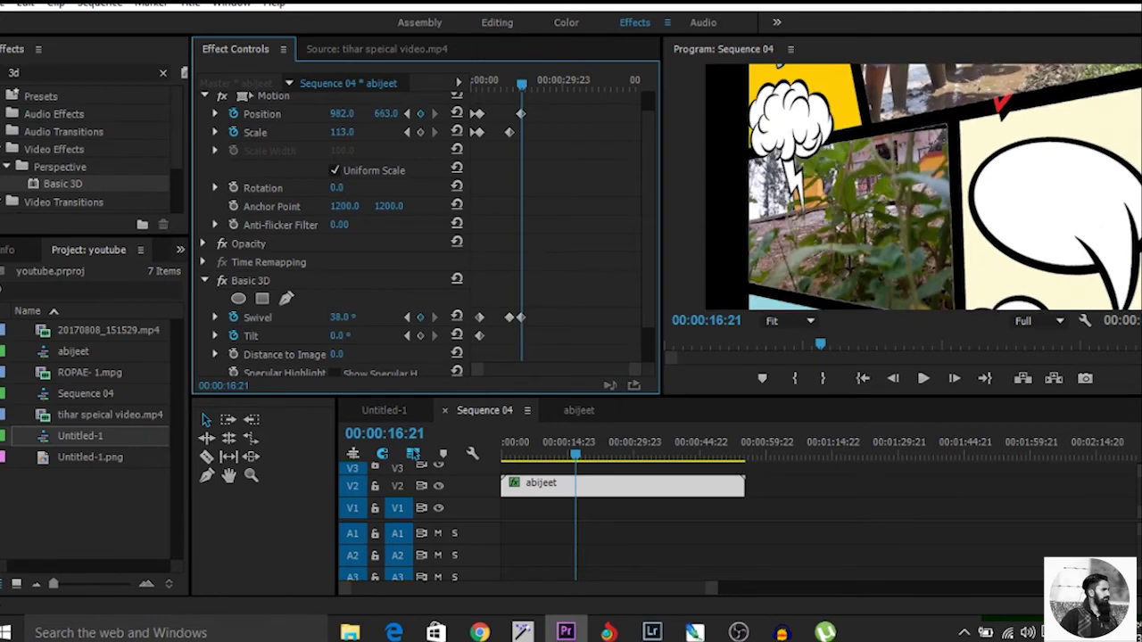
Keyframe the nested clip at 00:00:21:11 with Tilt -29°, Position 982, 604 and Scale 149
drag(522, 83, 536, 84)
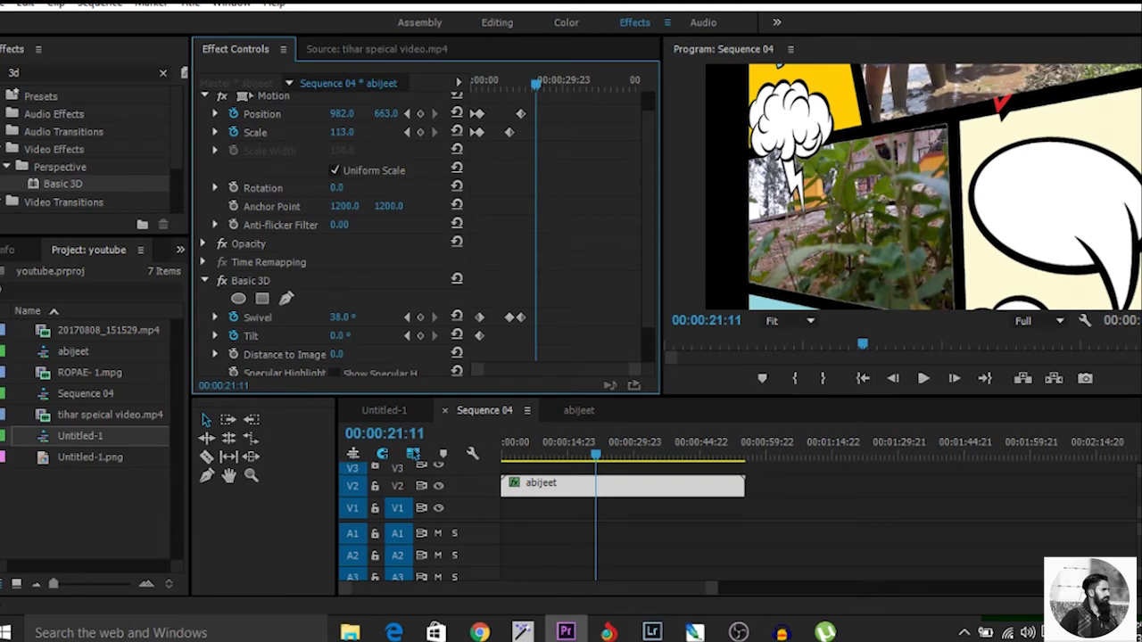
drag(340, 335, 314, 335)
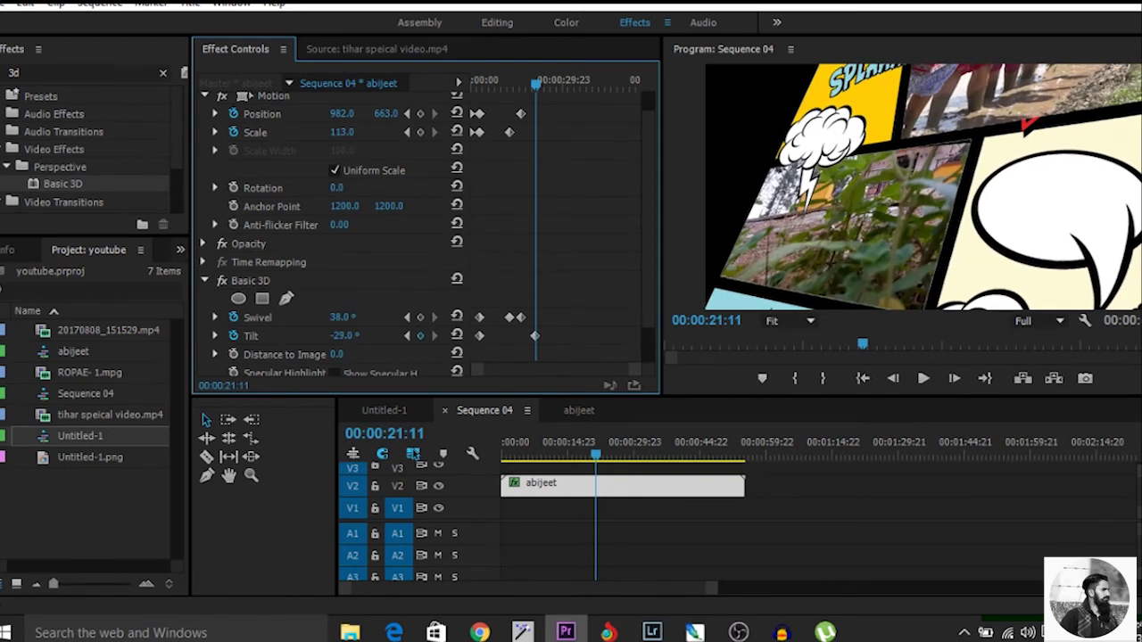
drag(387, 113, 341, 114)
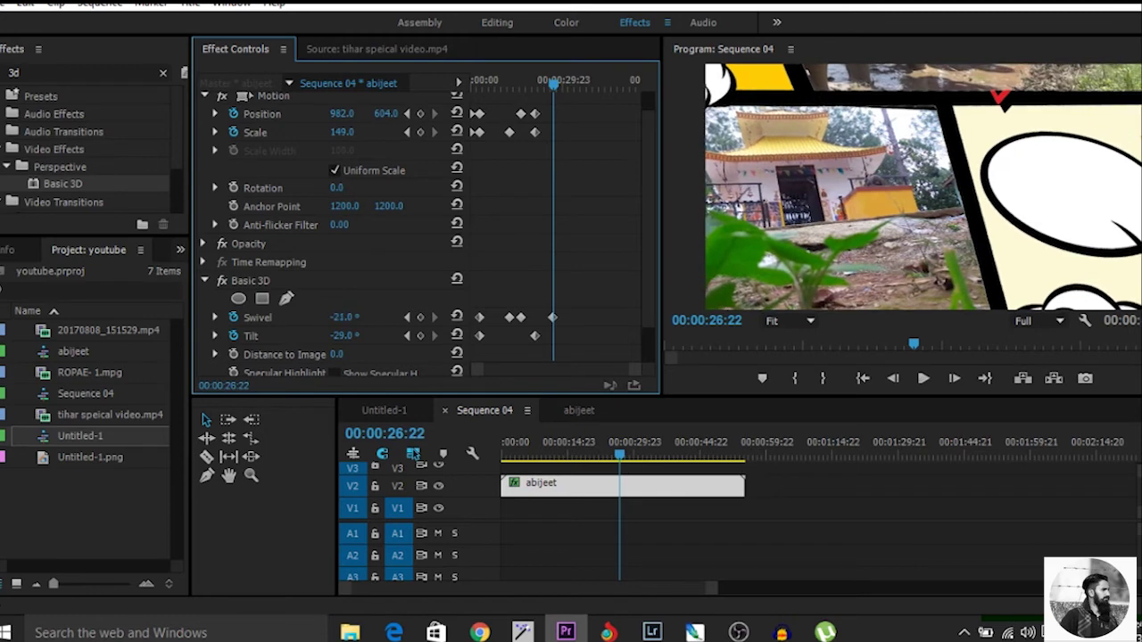
Keyframe the nested clip at 00:00:26:22 with Swivel -17°, Tilt 4°, Position 1134, 604 and Scale 106
drag(344, 318, 373, 336)
drag(344, 114, 479, 114)
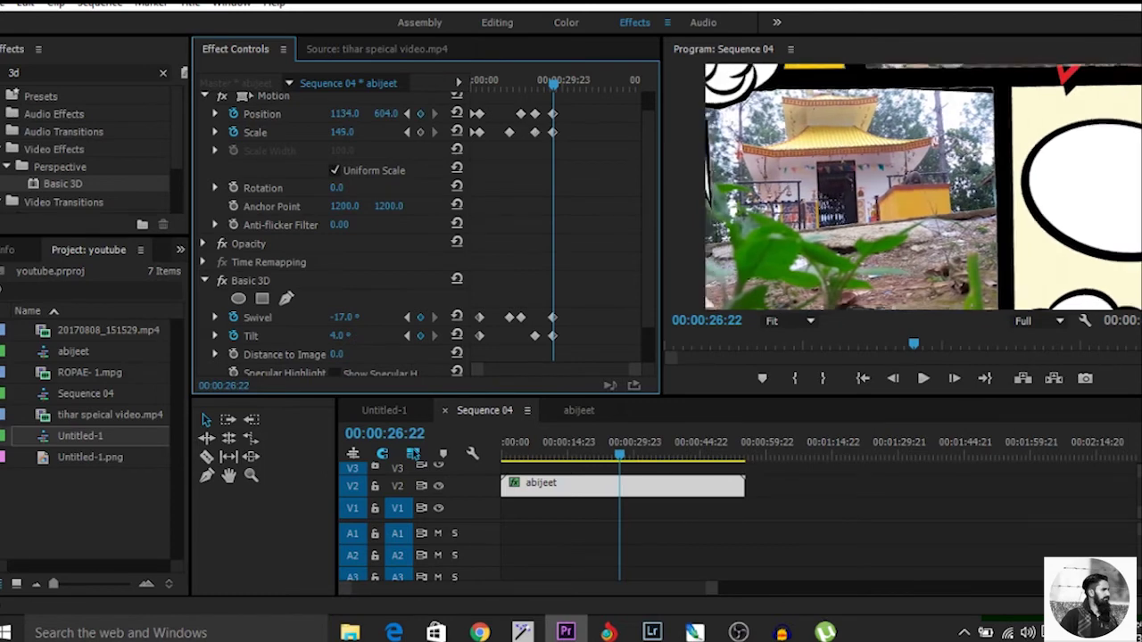
drag(342, 132, 323, 132)
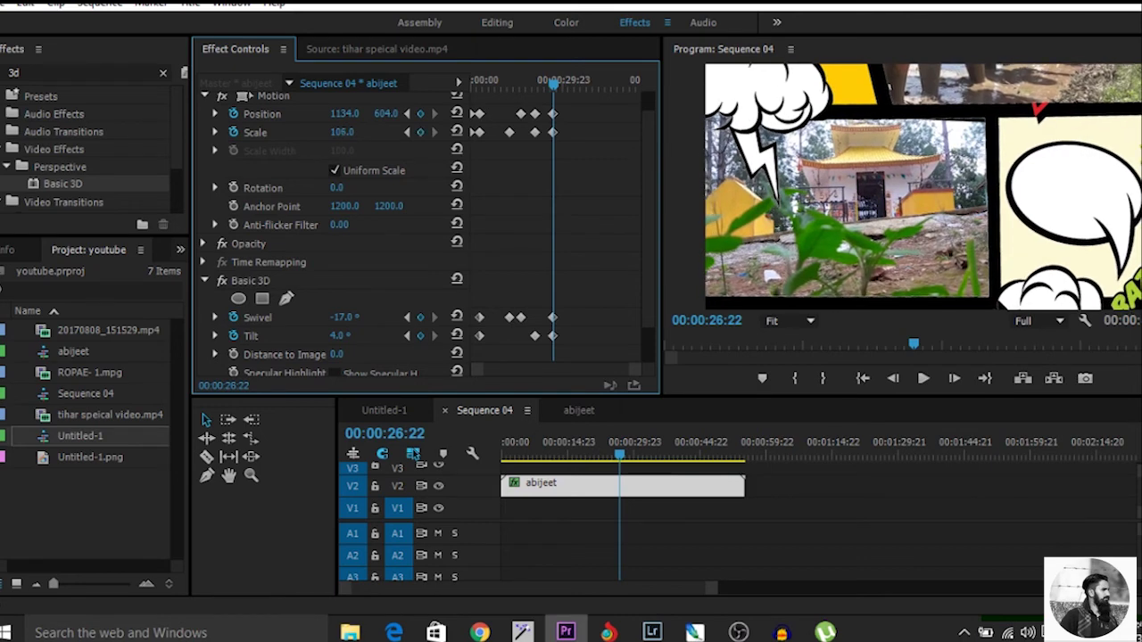
Keyframe the nested clip at 00:00:36:09 with Position 1134, 1399 and a lower Swivel angle
drag(553, 84, 583, 84)
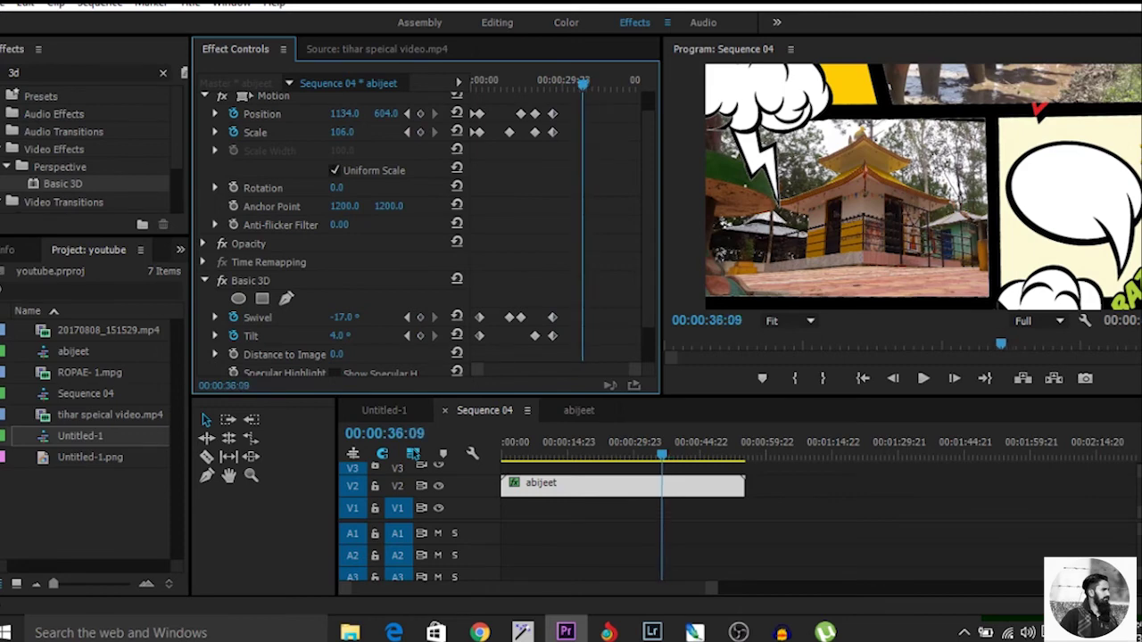
drag(385, 113, 570, 113)
drag(478, 113, 742, 113)
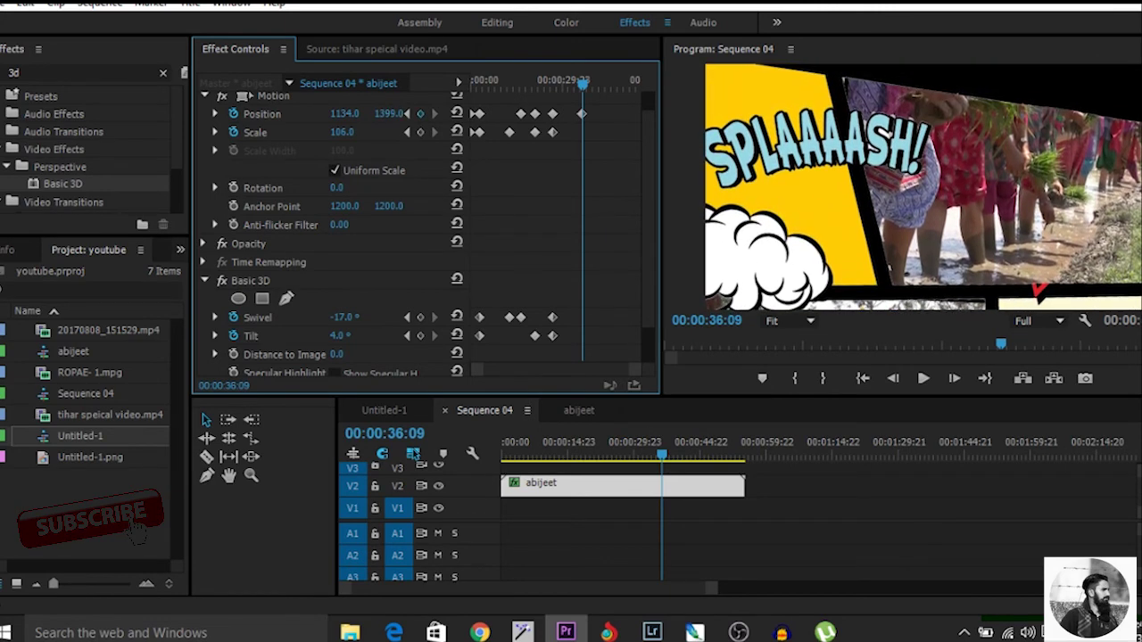
drag(343, 317, 315, 318)
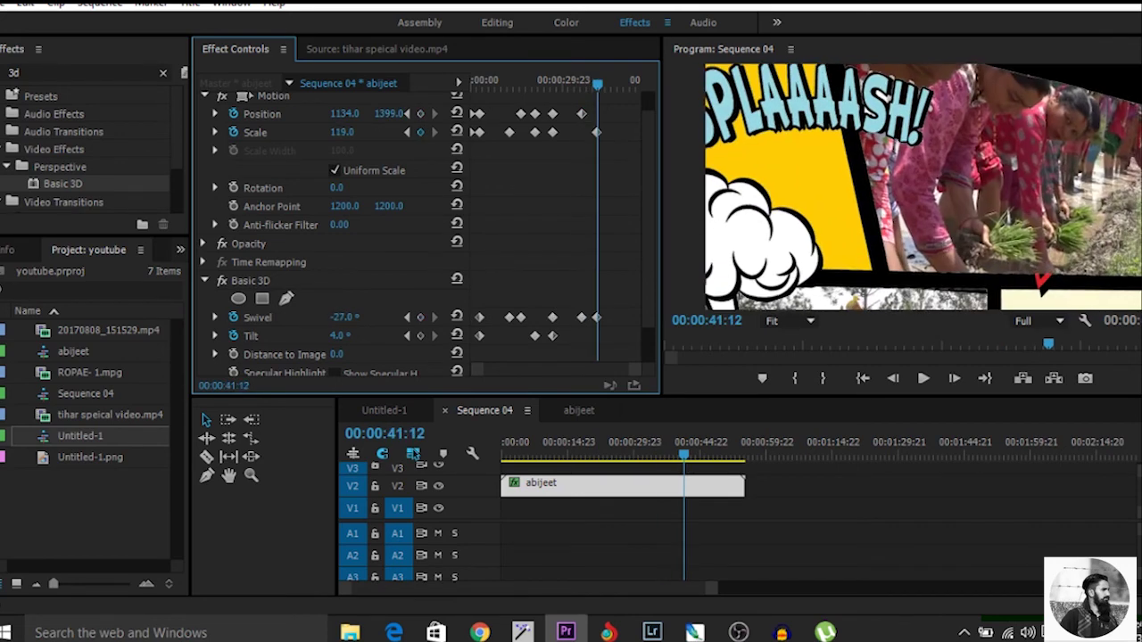
Keyframe the nested clip with Scale 119 and Swivel 3° at 00:00:41:12, and Position 1026, 1054 and Scale 89 at 00:00:44:23
drag(343, 317, 365, 318)
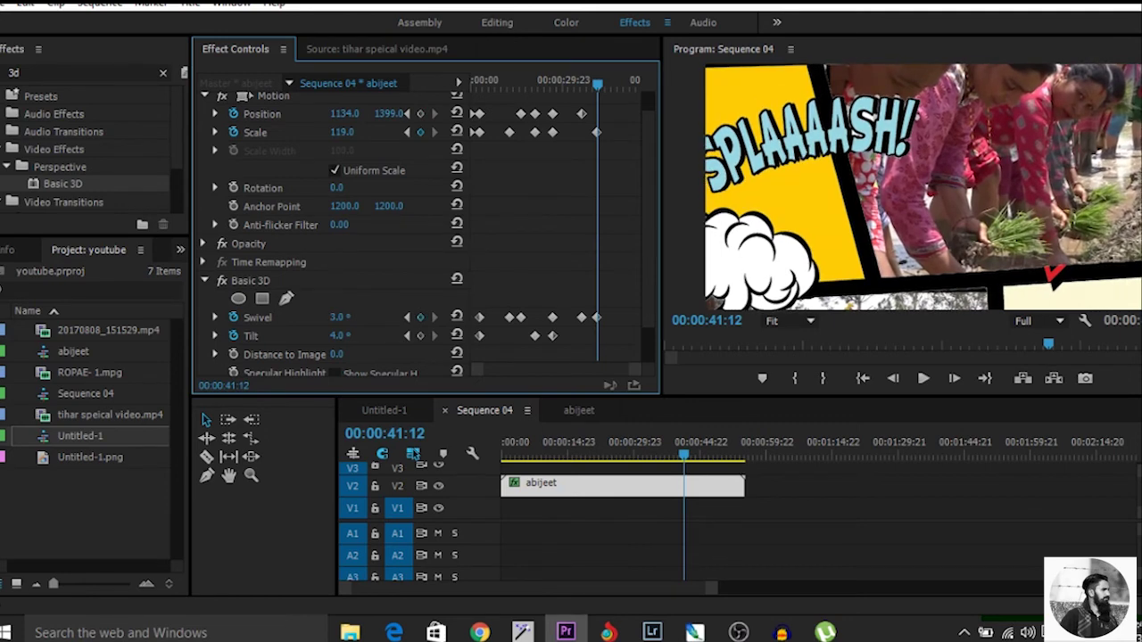
click(344, 132)
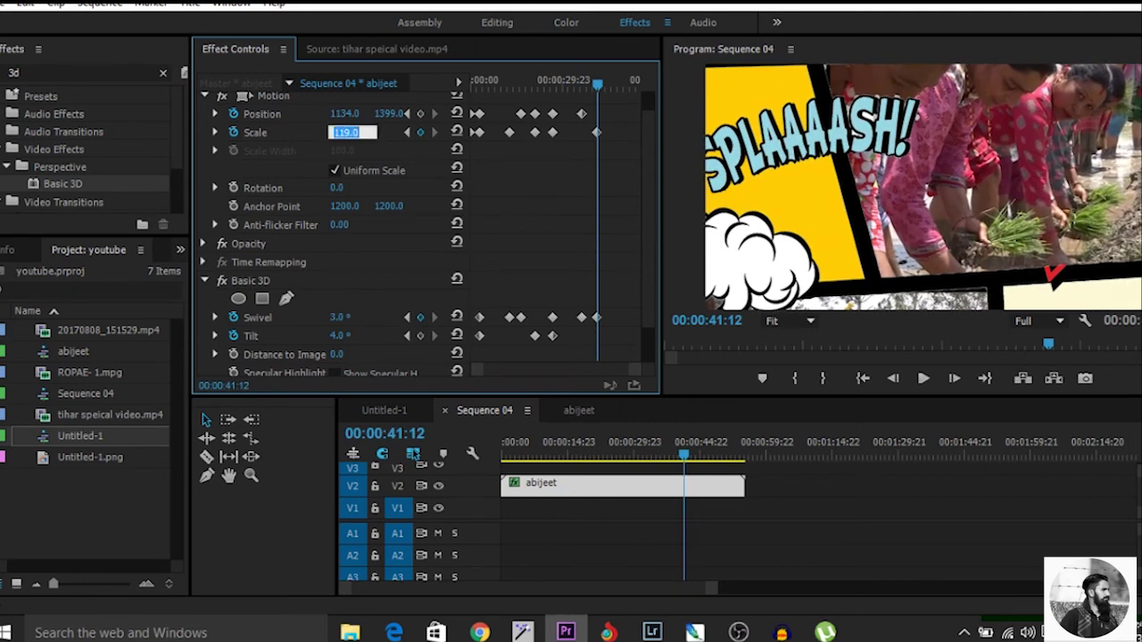
key(Return)
key(space)
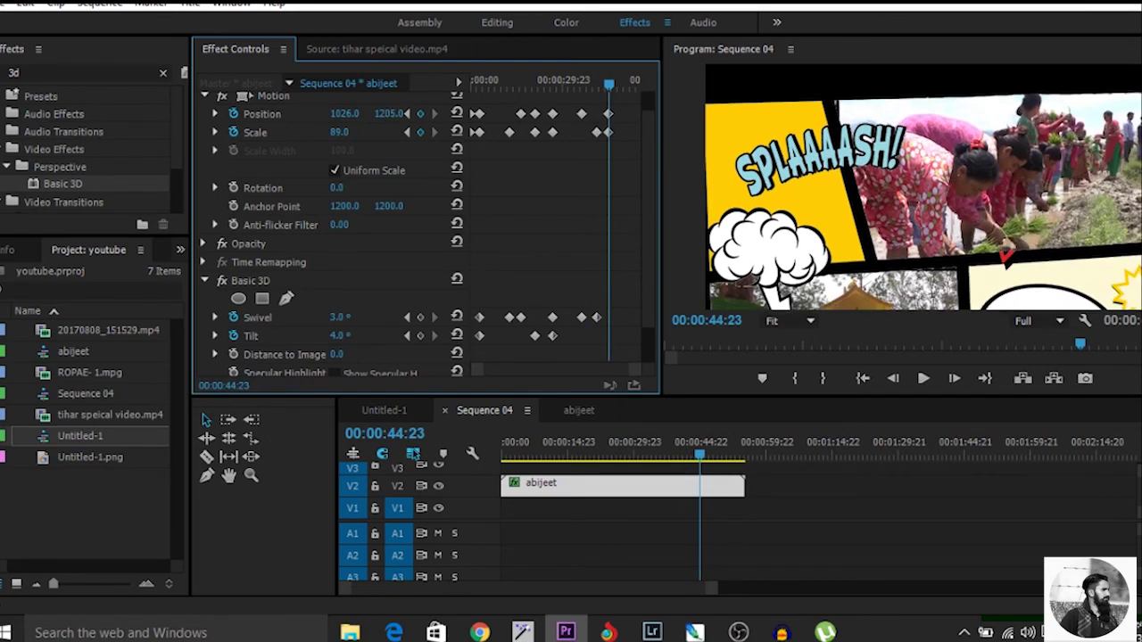
drag(389, 114, 202, 113)
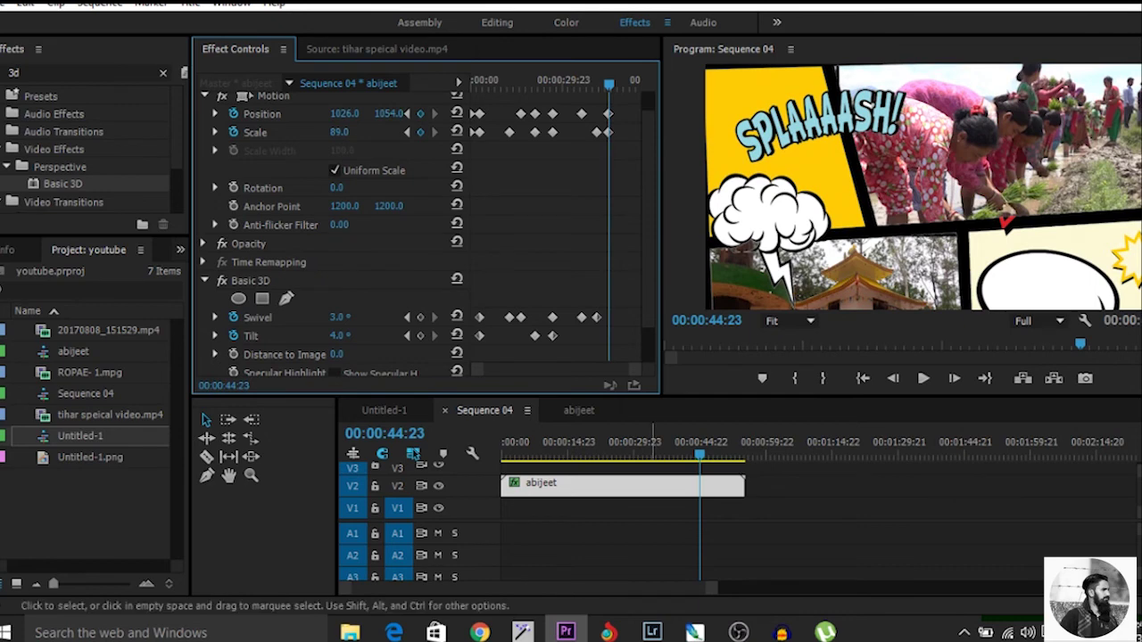
Keyframe the nested clip at 00:00:50:04 with Position 788, 1057, Tilt -9° and Swivel 9°
click(702, 487)
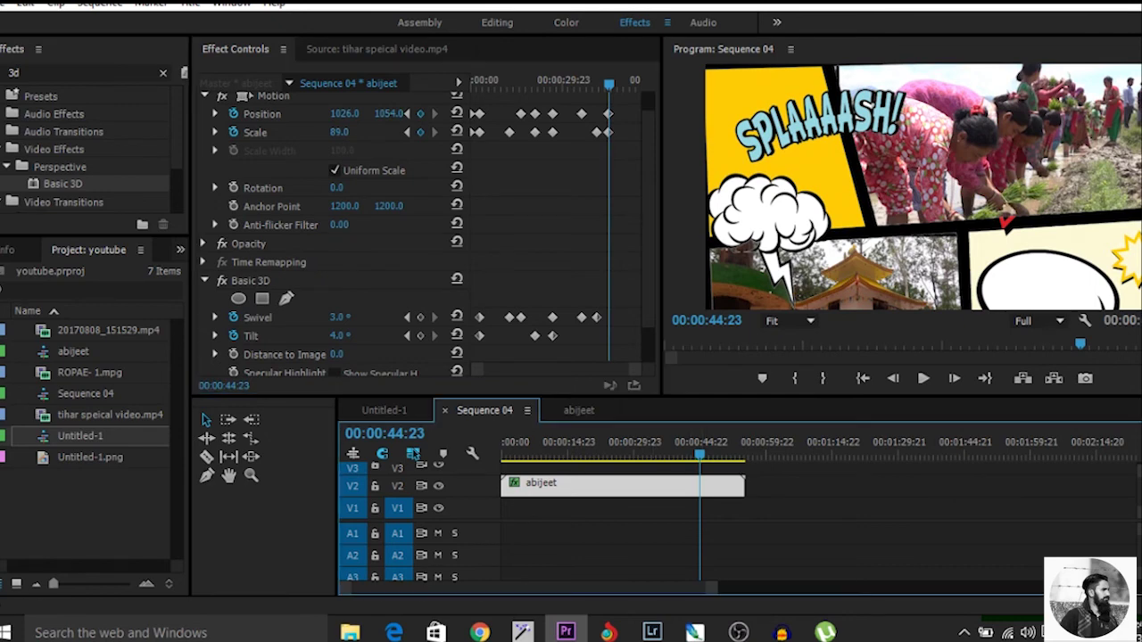
key(space)
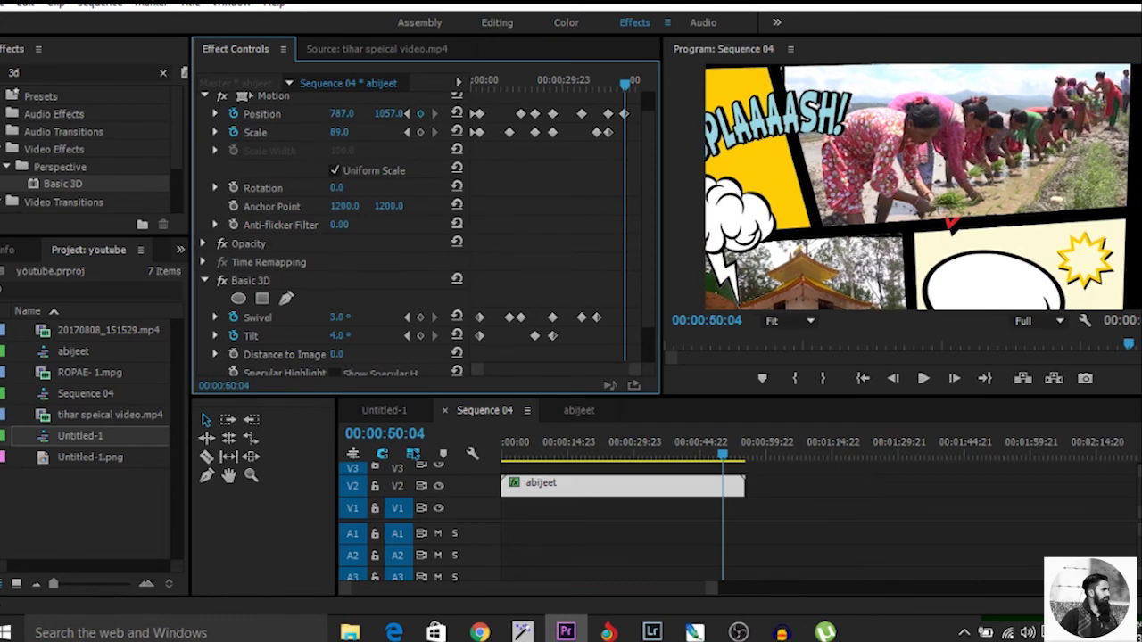
drag(339, 337, 328, 336)
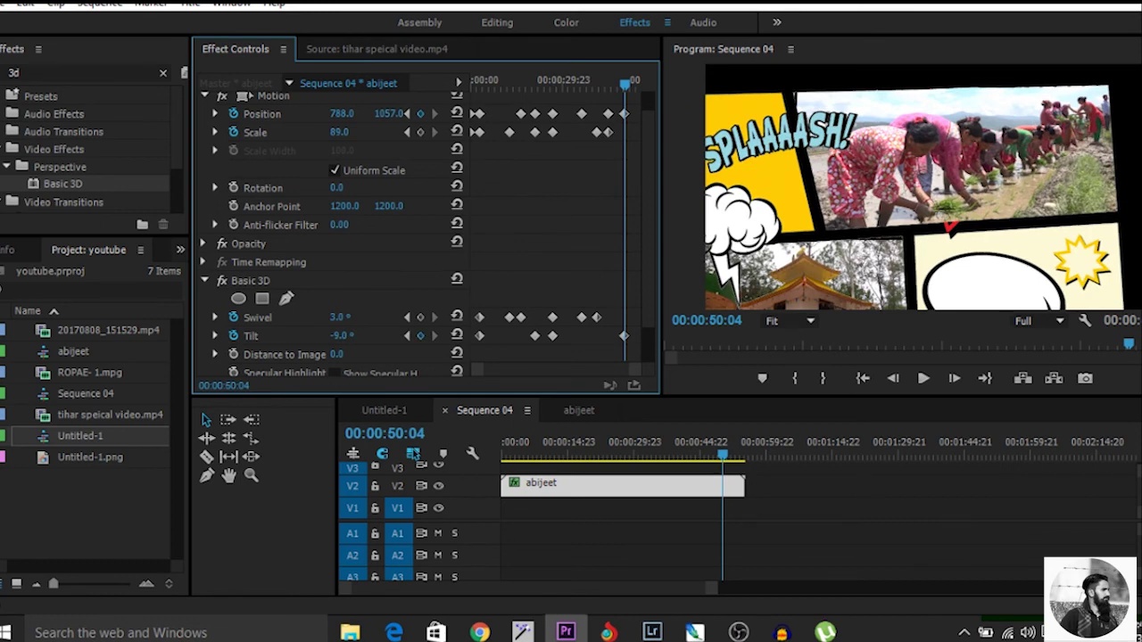
drag(339, 318, 345, 318)
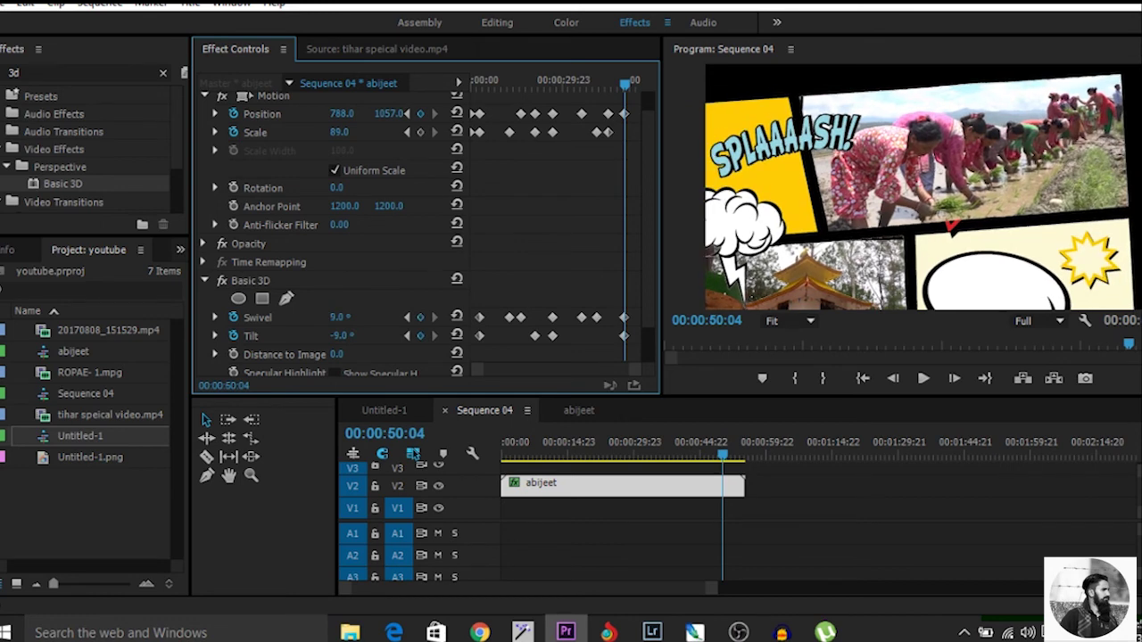
Set the temporal interpolation of all Basic 3D Swivel and Tilt keyframes to Auto Bezier
drag(625, 84, 560, 84)
scroll(426, 234, up, 1)
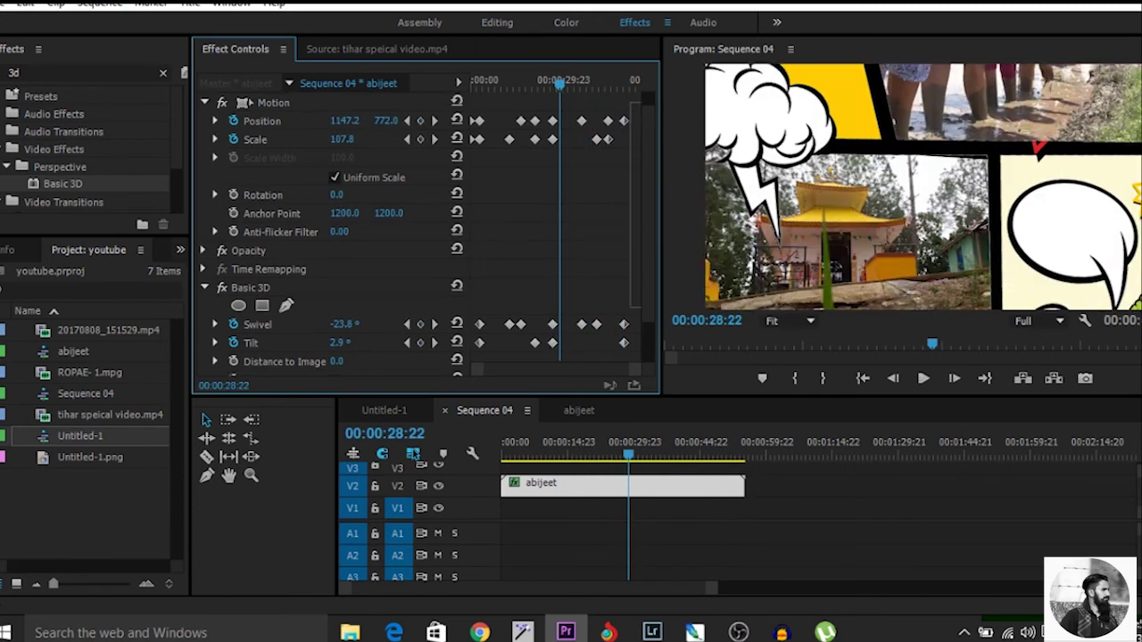
scroll(426, 234, down, 3)
drag(523, 360, 474, 360)
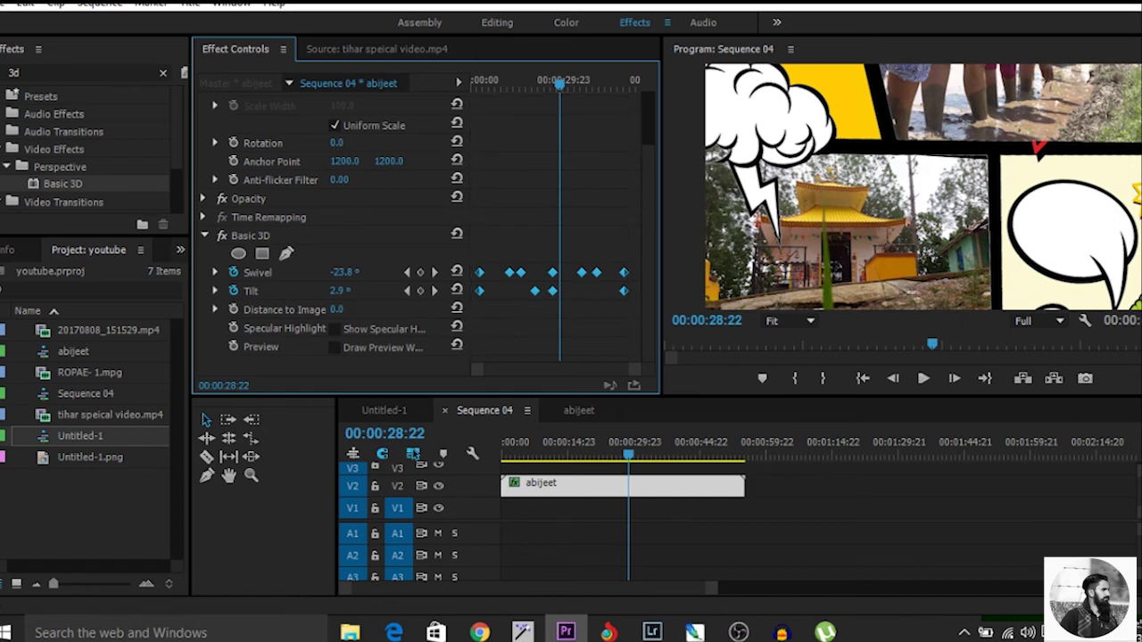
right_click(478, 271)
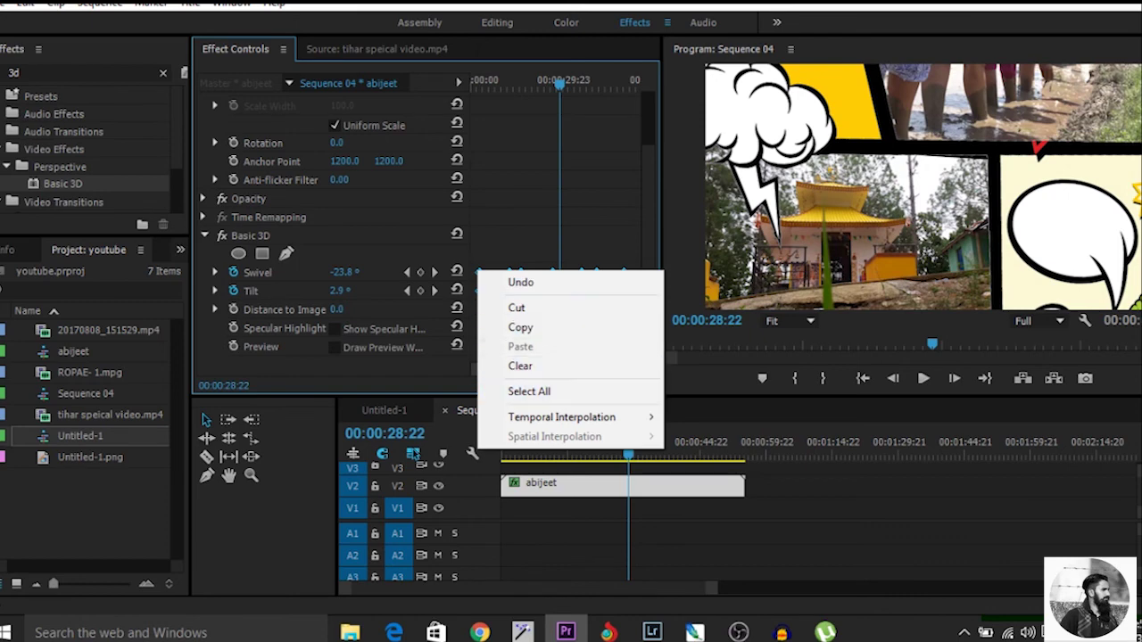
mouse_move(561, 416)
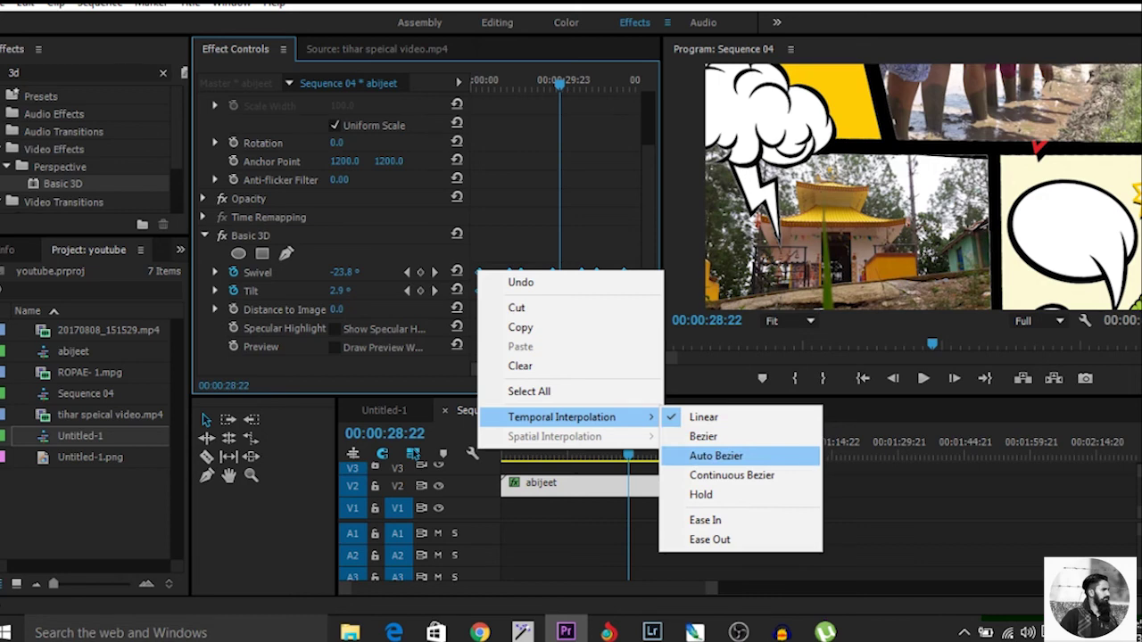
click(715, 456)
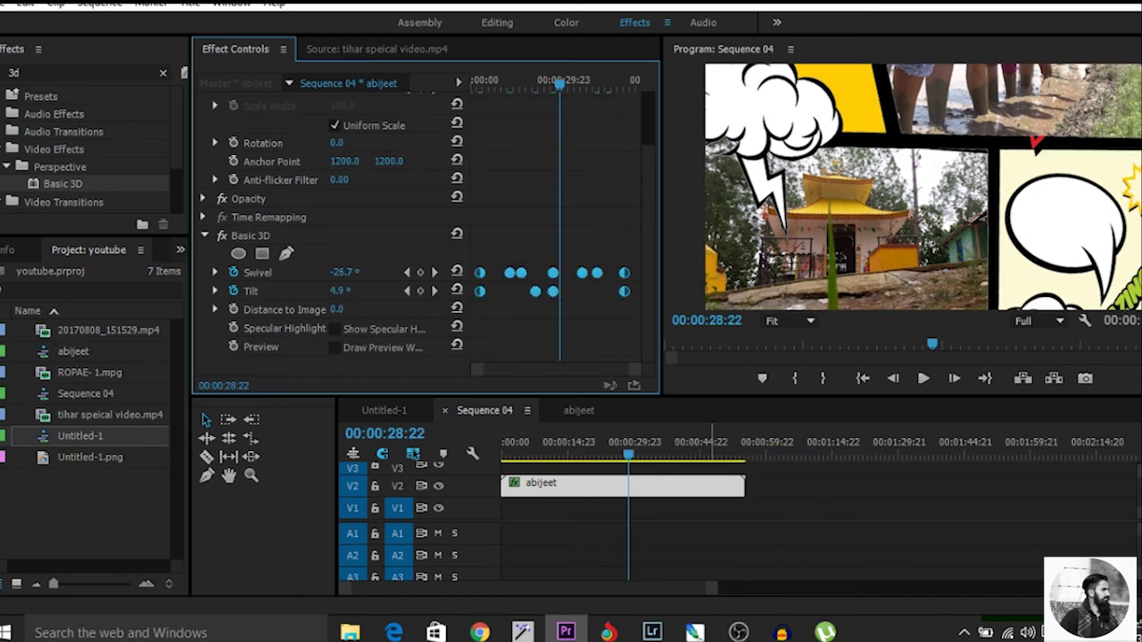
Play Sequence 04 from its start to preview the smoothed panel animation
key(Home)
key(space)
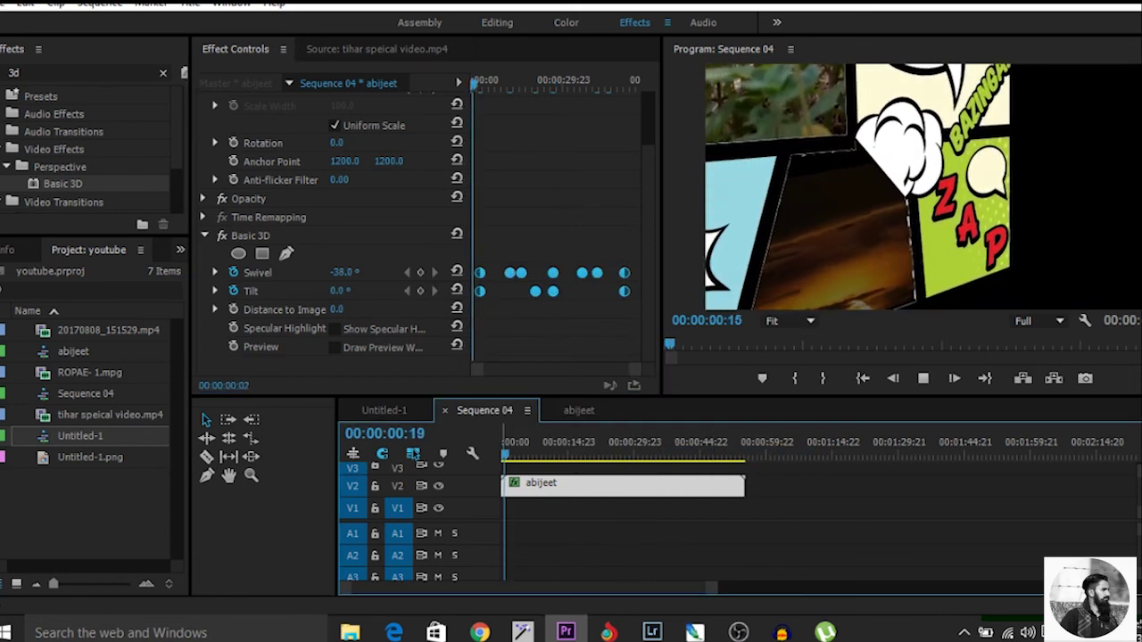